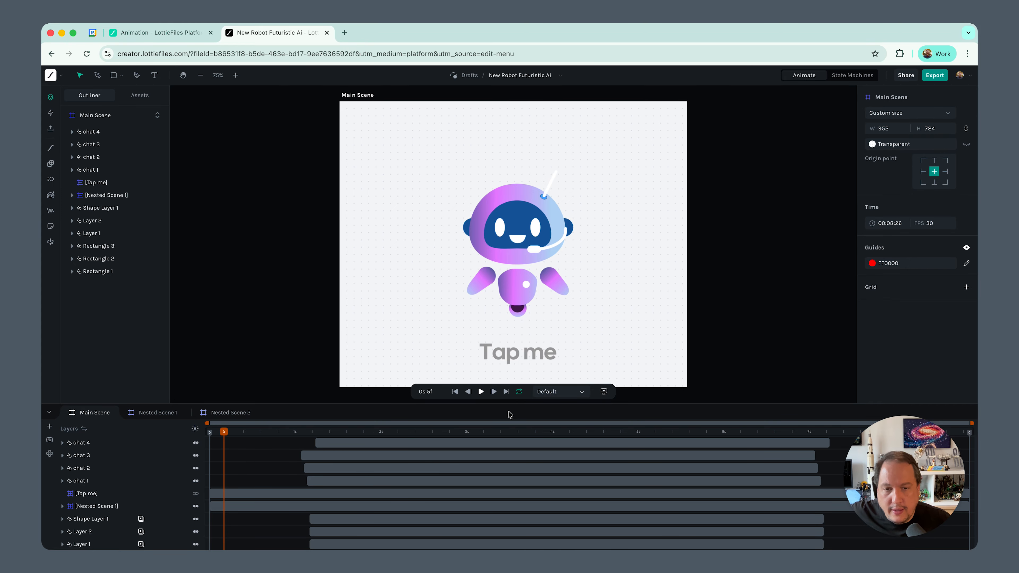
# Play back the main scene's animation and review its close, react and idle segments
pyautogui.click(481, 391)
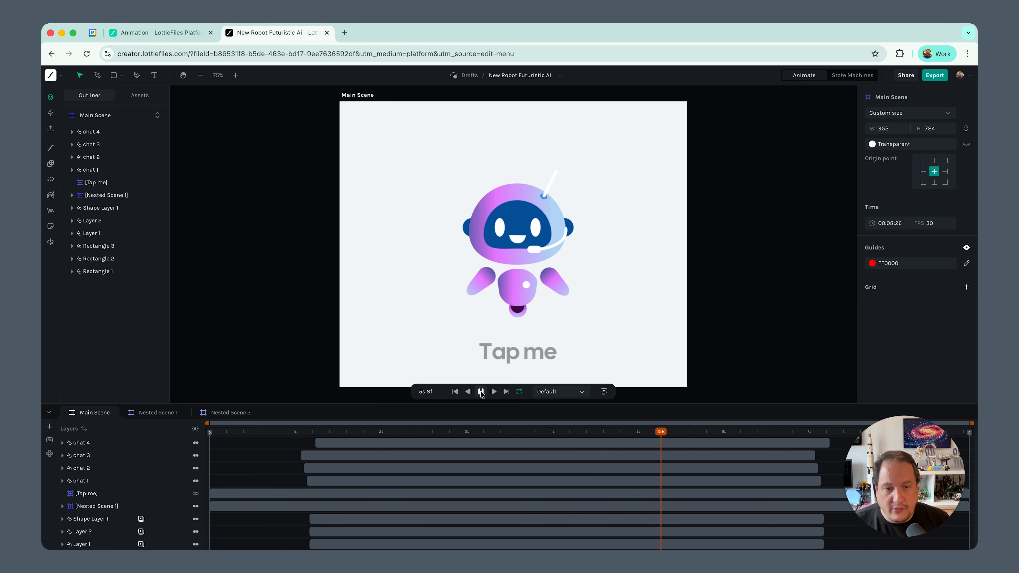
pyautogui.click(481, 392)
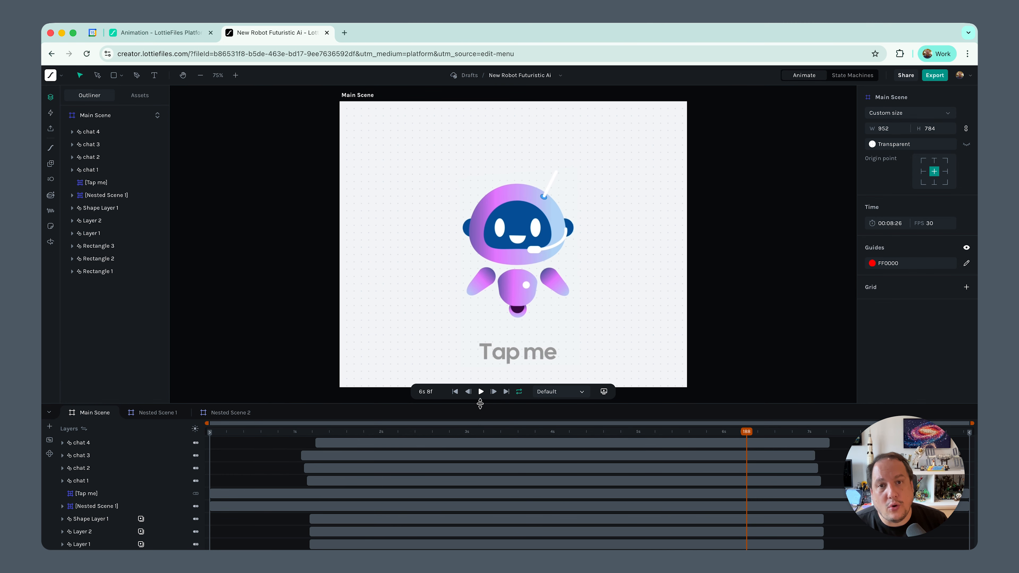
pyautogui.click(49, 440)
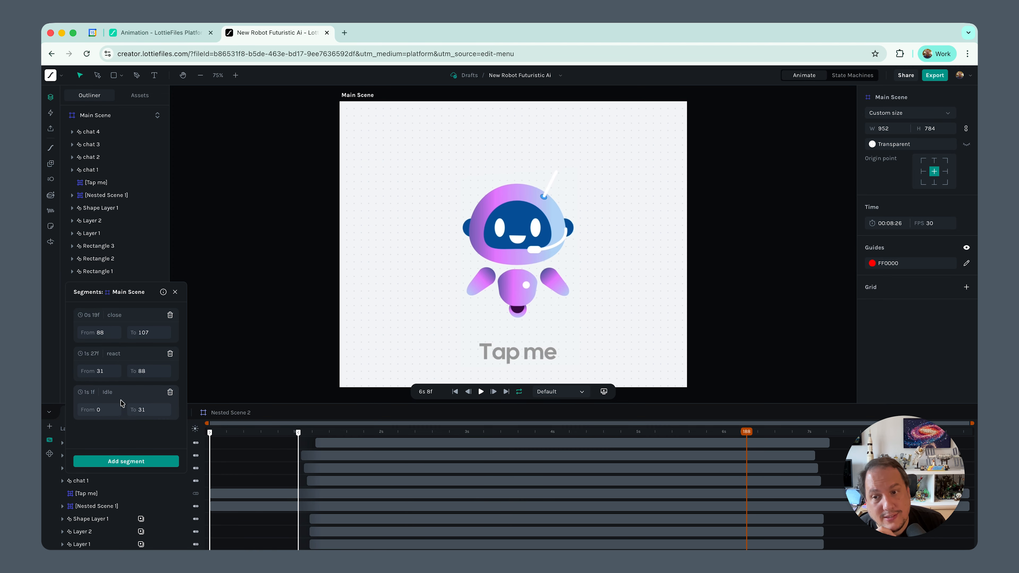
pyautogui.click(176, 292)
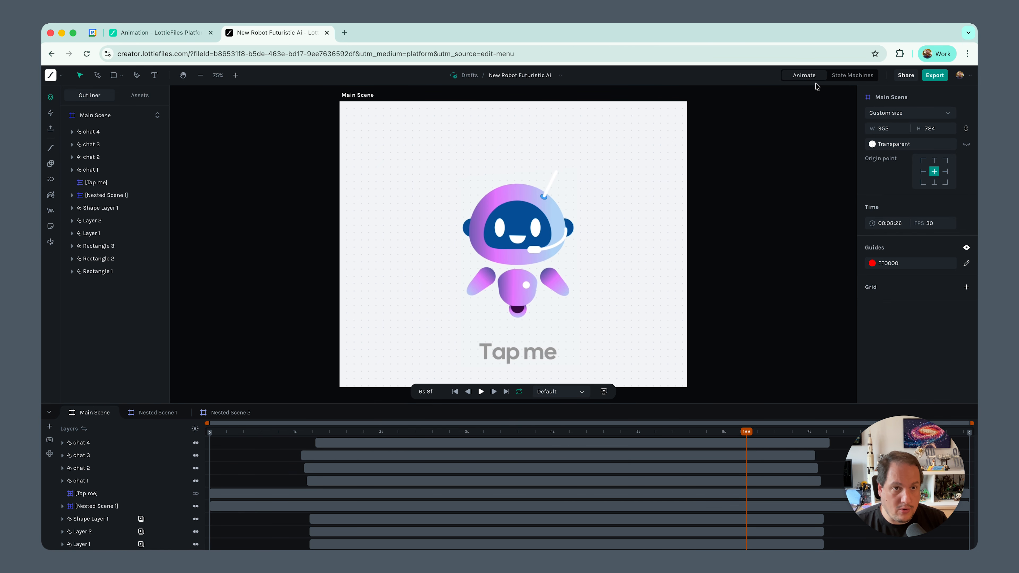
# Switch to state machine editing and add the idle, react and close segments as states, placing idle first
pyautogui.click(849, 76)
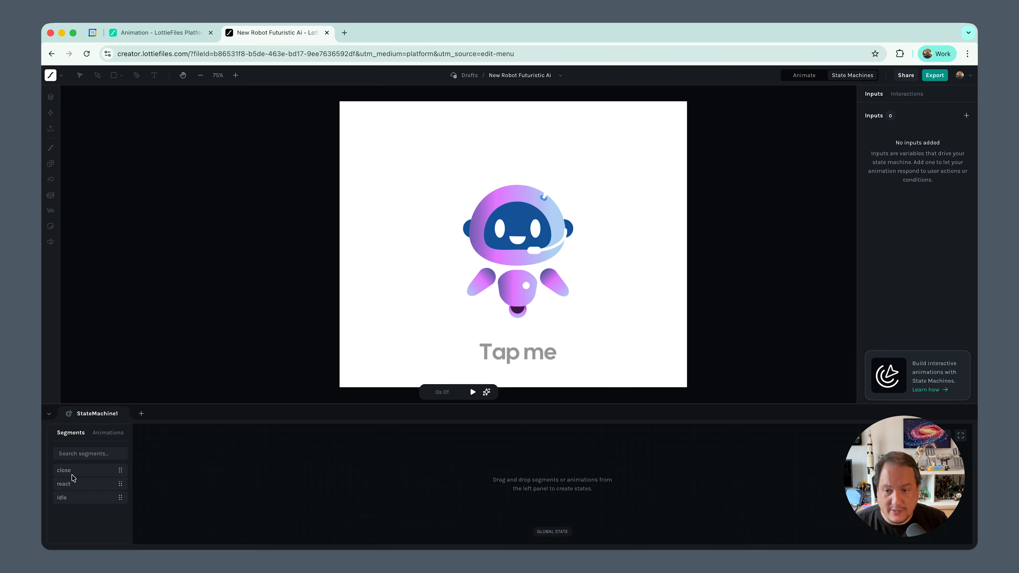
pyautogui.moveTo(78, 499); pyautogui.dragTo(361, 472)
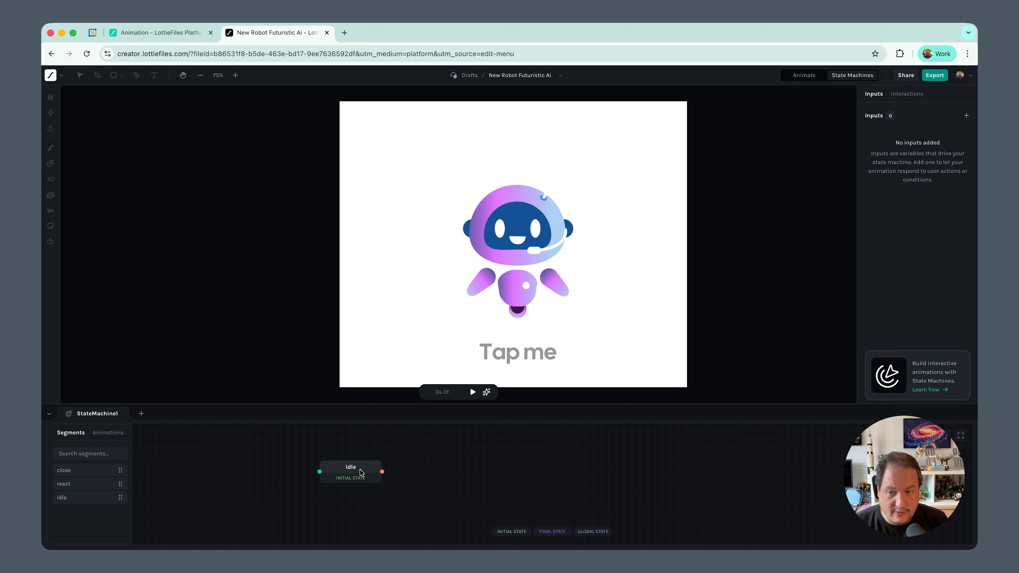
pyautogui.moveTo(109, 483); pyautogui.dragTo(454, 458)
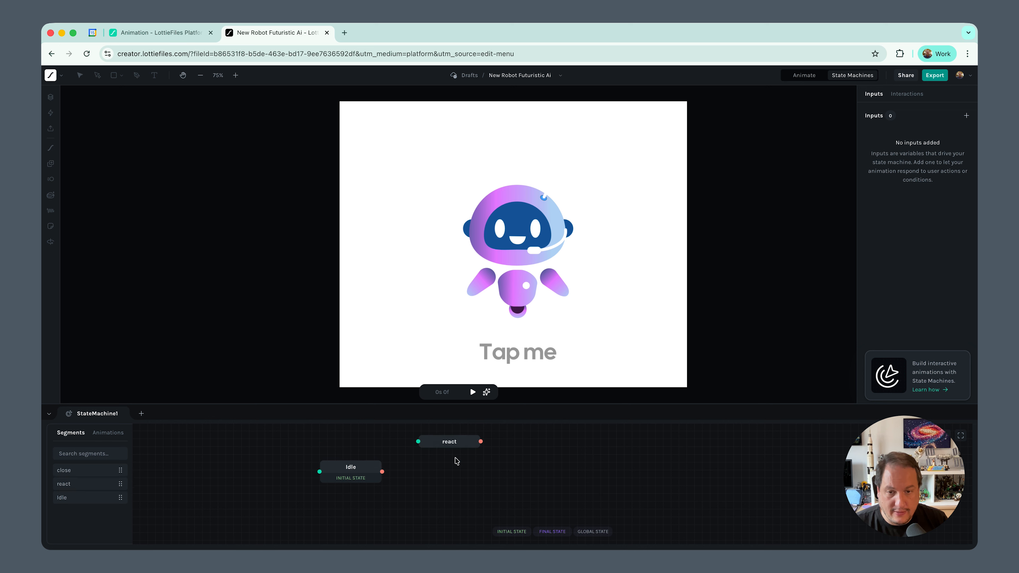
pyautogui.moveTo(84, 471); pyautogui.dragTo(541, 468)
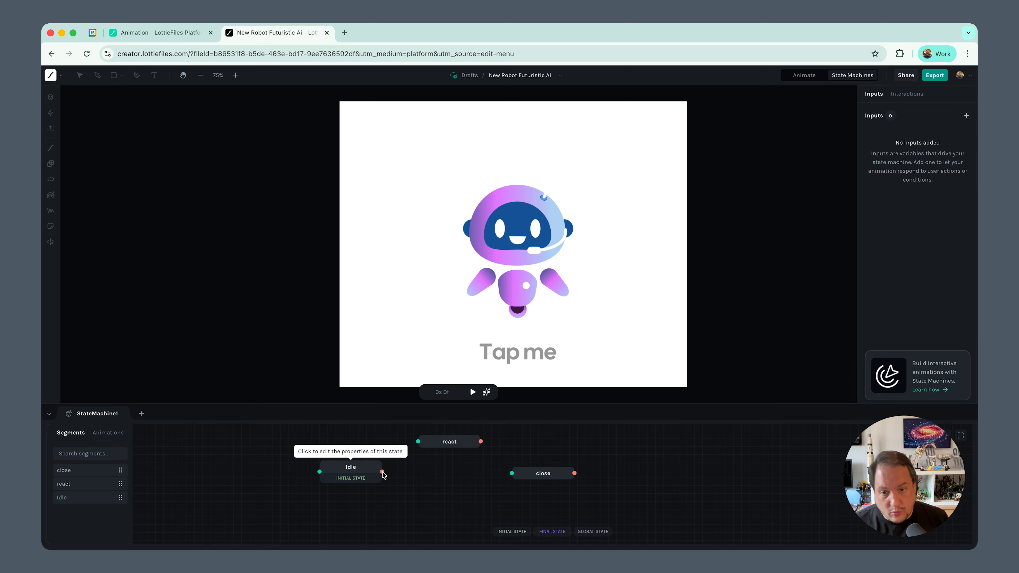
# Connect the states in a loop with transitions from idle to react, react to close, and close to idle
pyautogui.moveTo(382, 473); pyautogui.dragTo(418, 450)
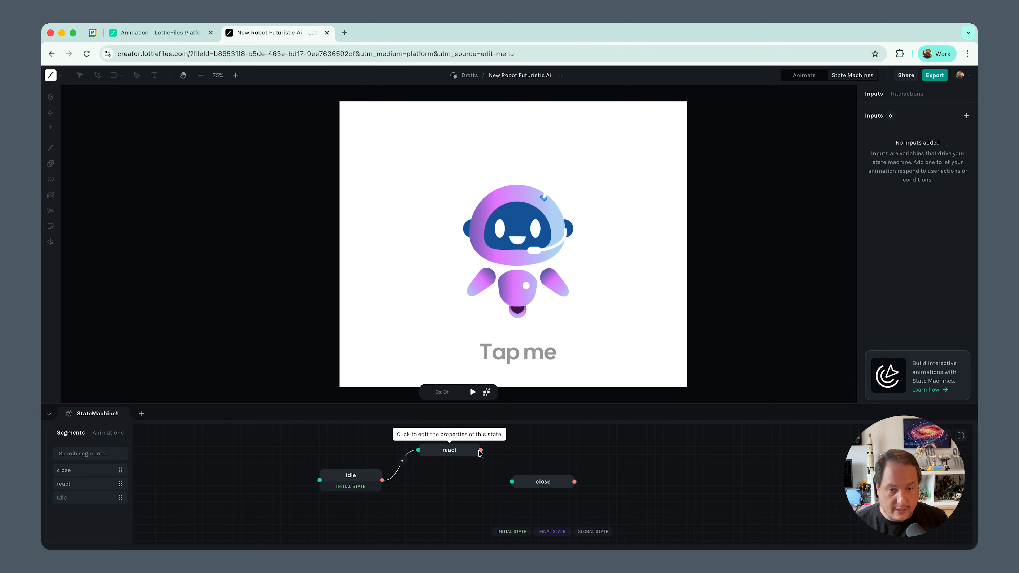
pyautogui.moveTo(481, 450); pyautogui.dragTo(512, 482)
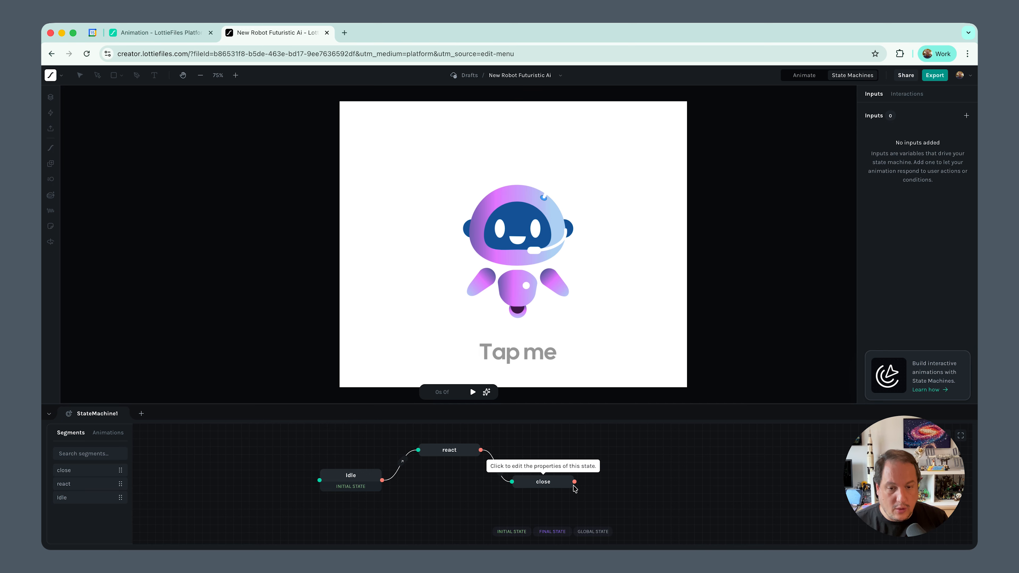
pyautogui.moveTo(575, 483); pyautogui.dragTo(323, 482)
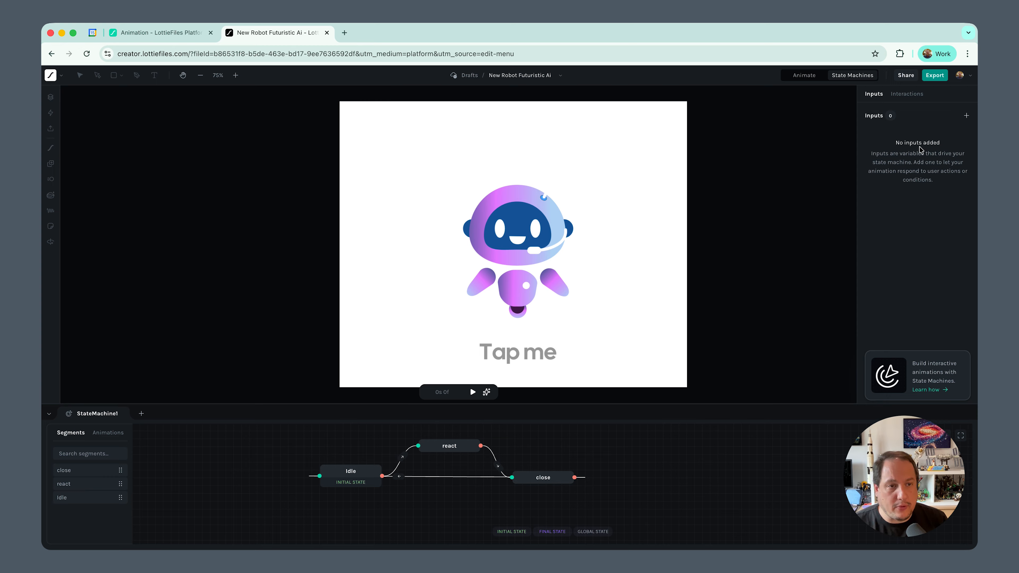
# Create a state machine input named "react" of type Event
pyautogui.click(966, 116)
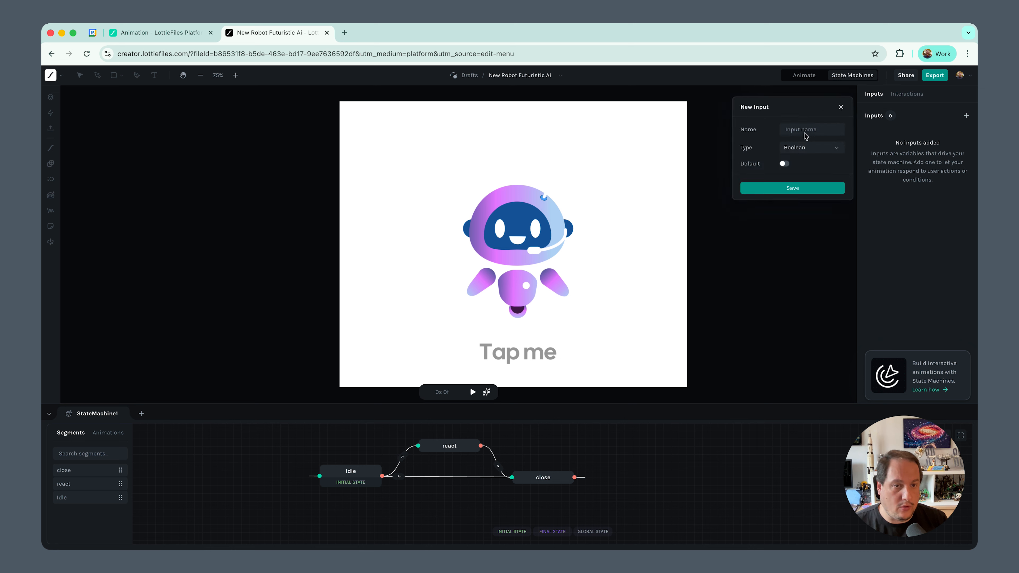
pyautogui.click(816, 149)
pyautogui.click(799, 178)
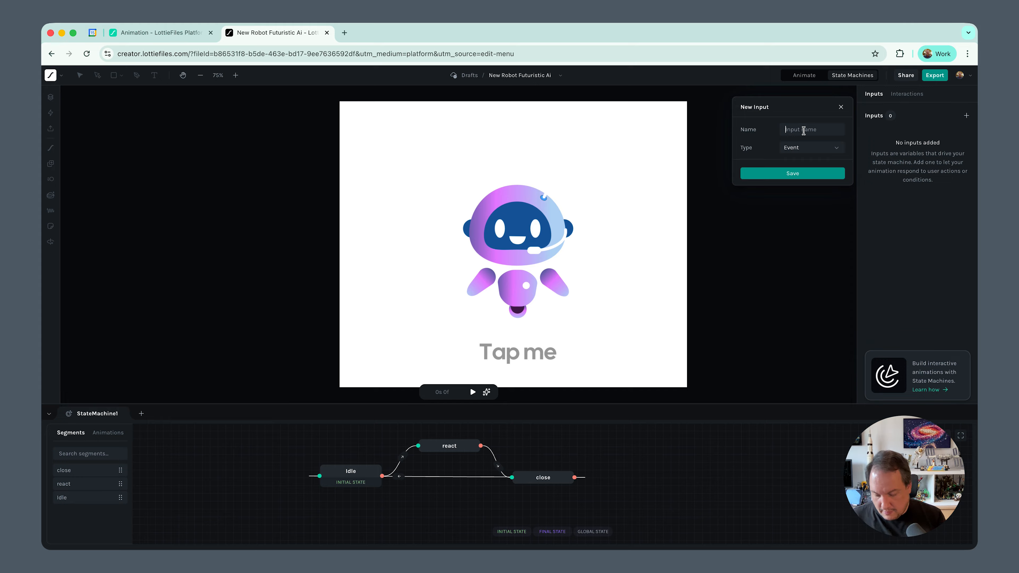
pyautogui.write('react')
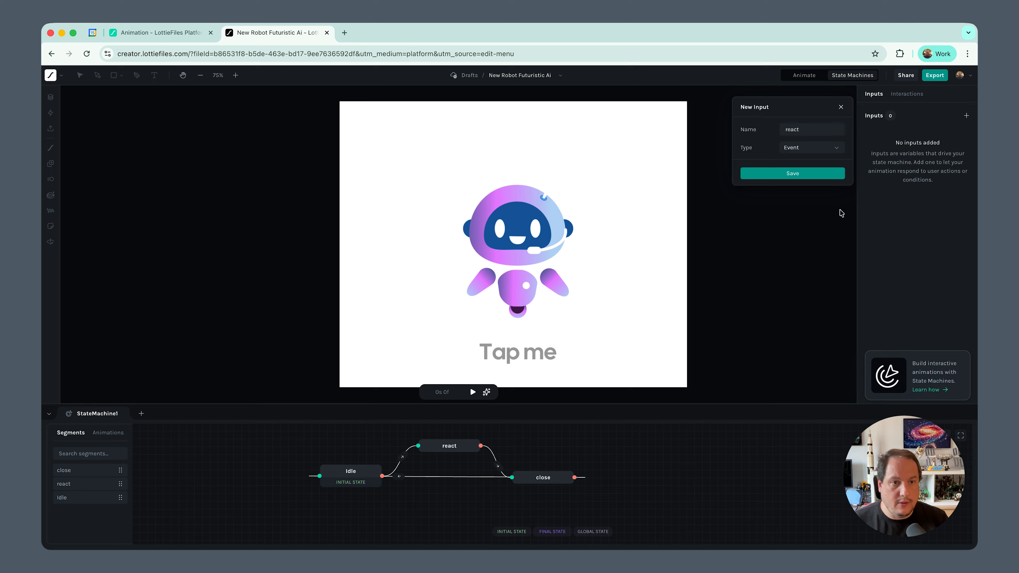
pyautogui.click(834, 176)
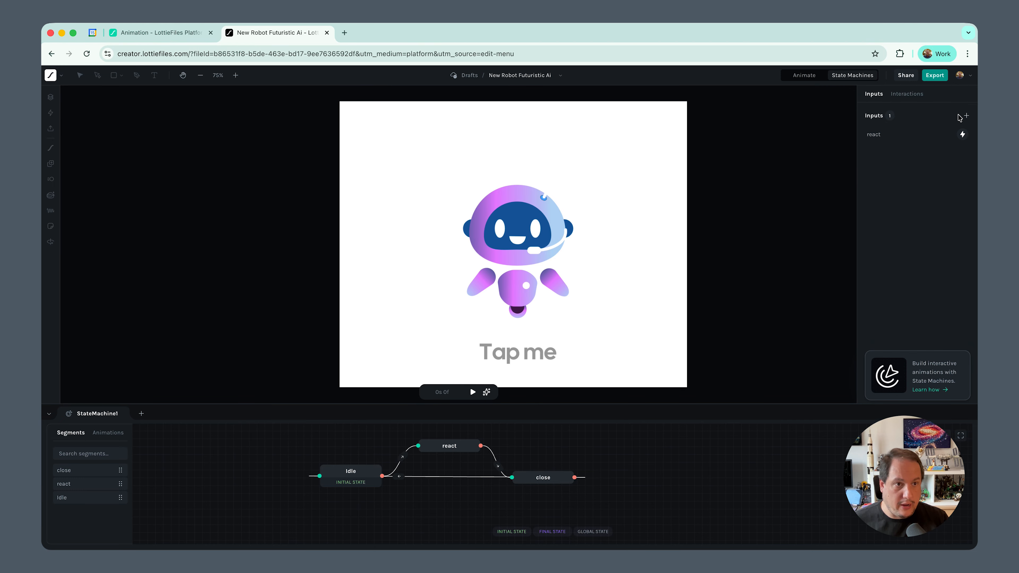
# Create a state machine input named "idle" of type Event
pyautogui.click(966, 116)
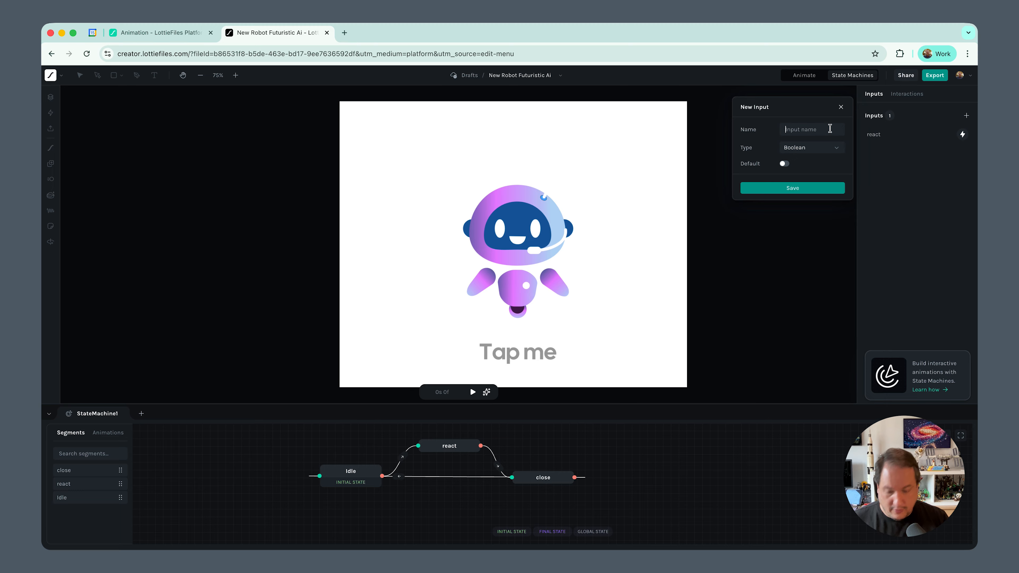
pyautogui.write('udk==')
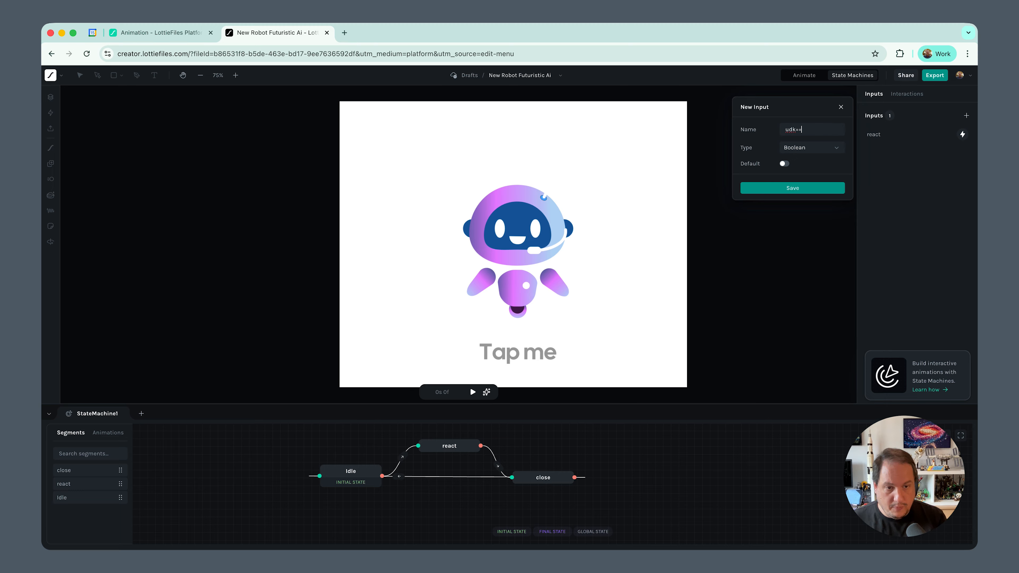
pyautogui.press('BackSpace')
pyautogui.press('BackSpace')
pyautogui.press('BackSpace')
pyautogui.write('idle')
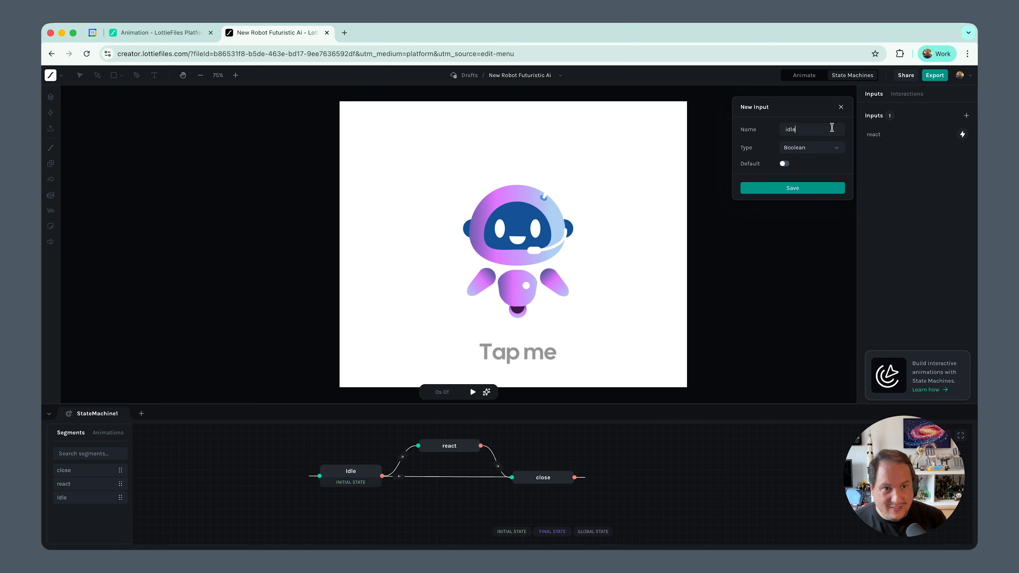
pyautogui.click(823, 148)
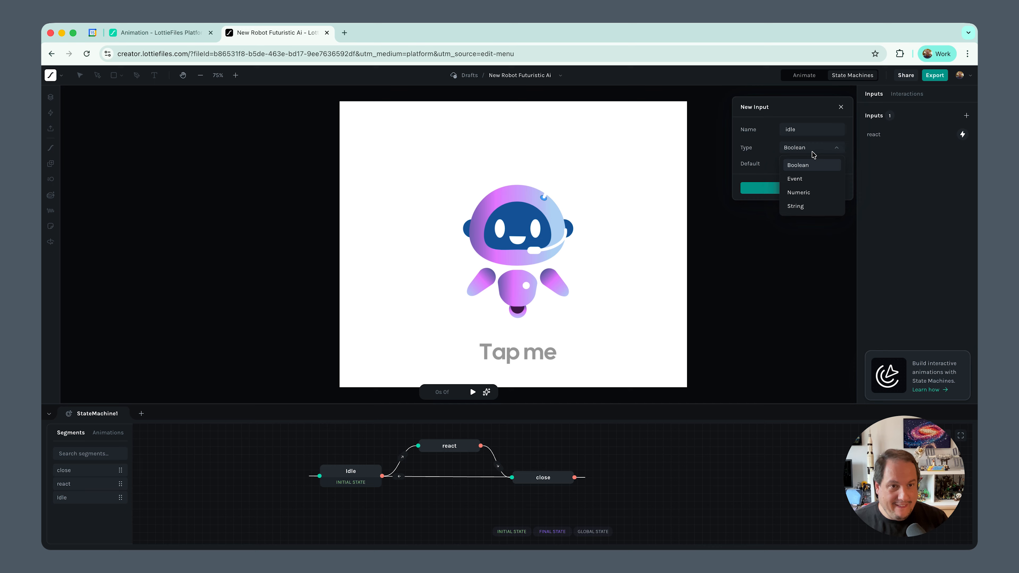
pyautogui.click(804, 176)
pyautogui.click(802, 177)
# Create a state machine input named "close" of type Event
pyautogui.click(966, 116)
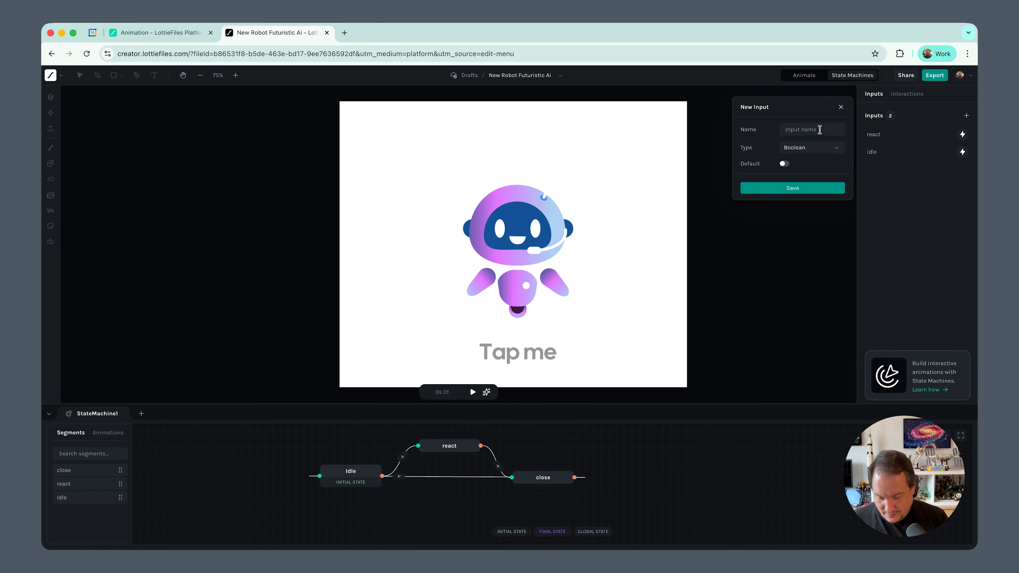
pyautogui.click(819, 130)
pyautogui.write('close')
pyautogui.click(810, 147)
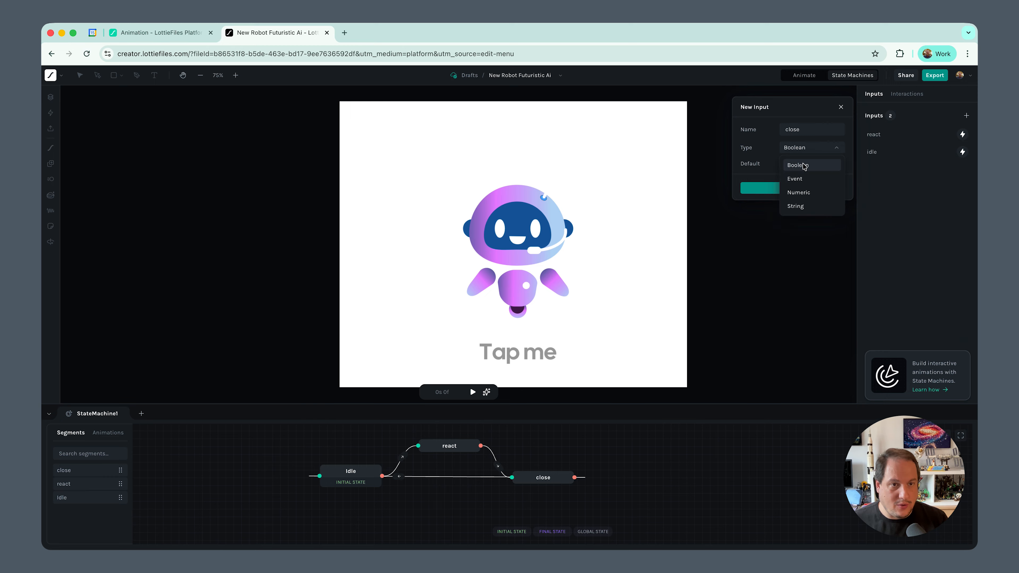
pyautogui.click(802, 177)
pyautogui.click(796, 178)
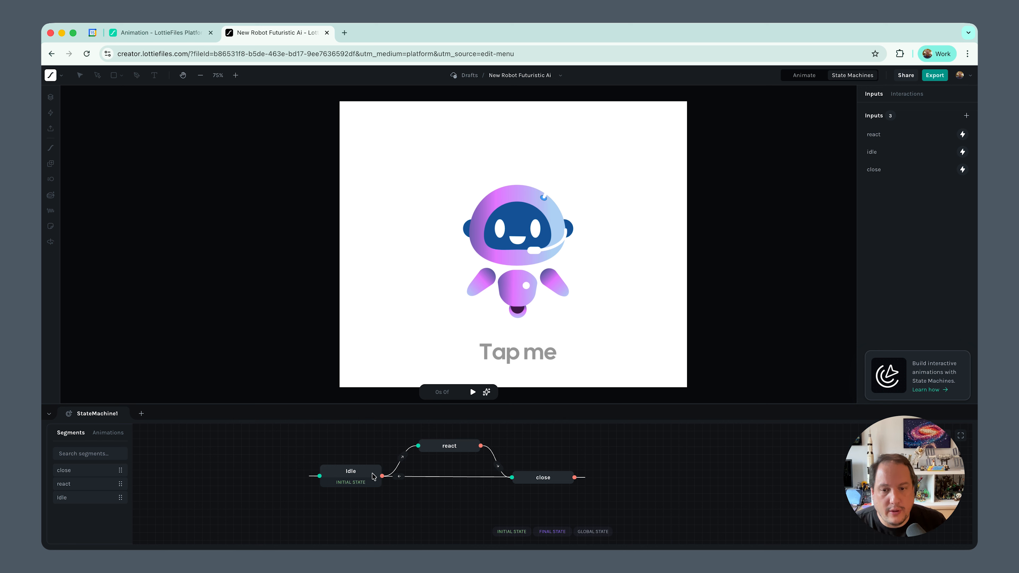
# Add a condition to the idle-to-react transition that uses the react input
pyautogui.click(403, 459)
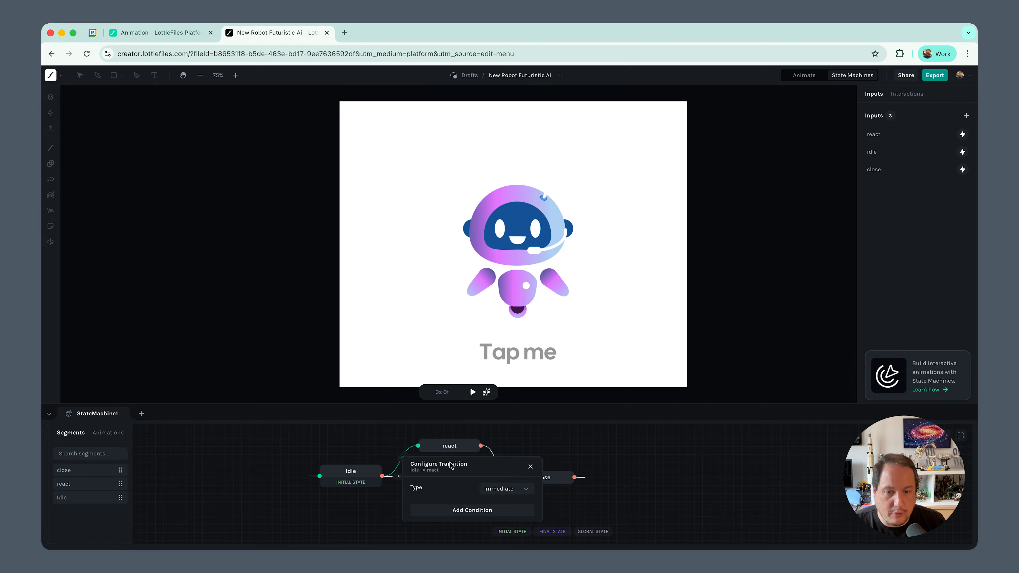
pyautogui.click(481, 512)
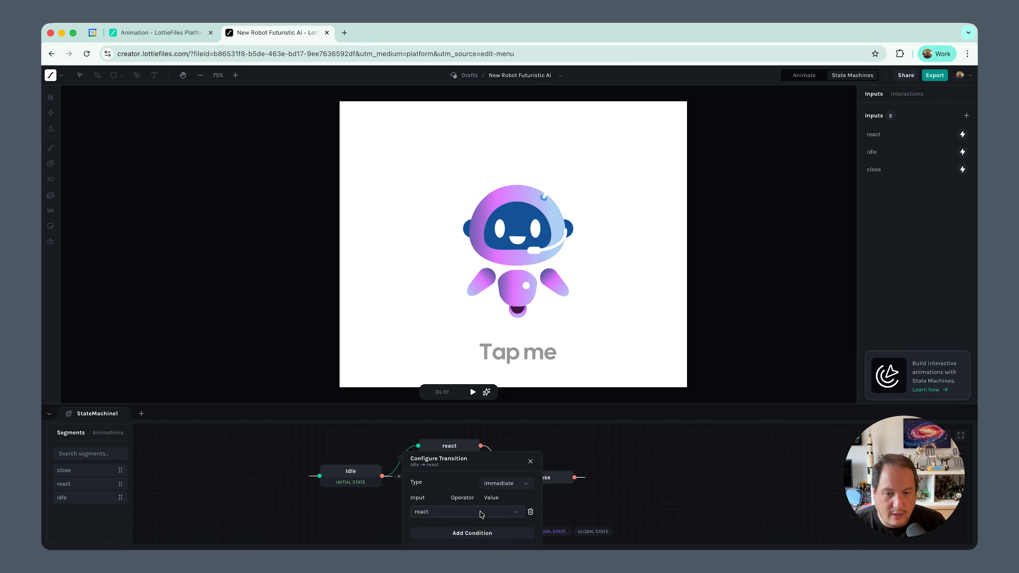
pyautogui.click(424, 512)
pyautogui.click(433, 469)
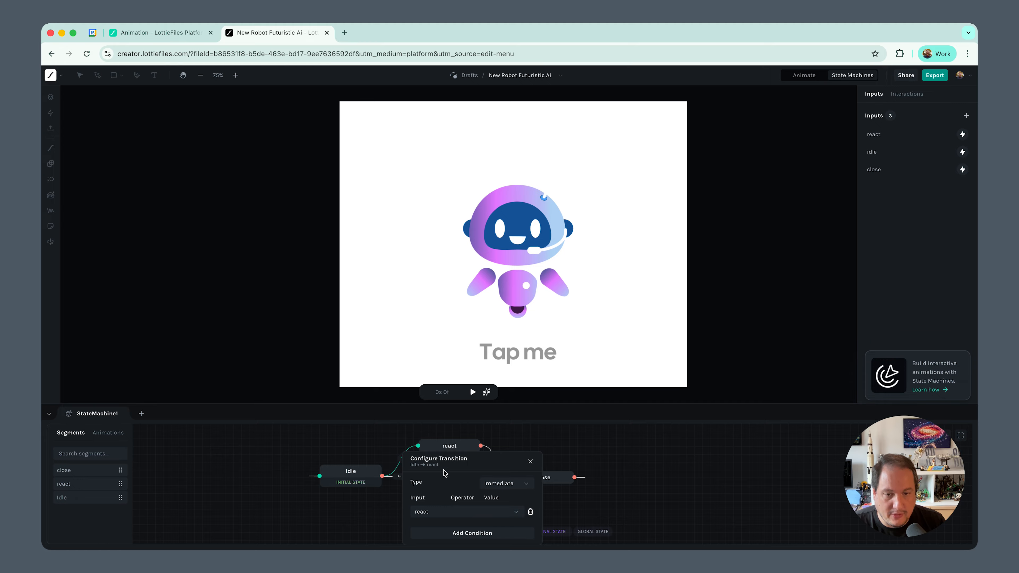
pyautogui.click(625, 504)
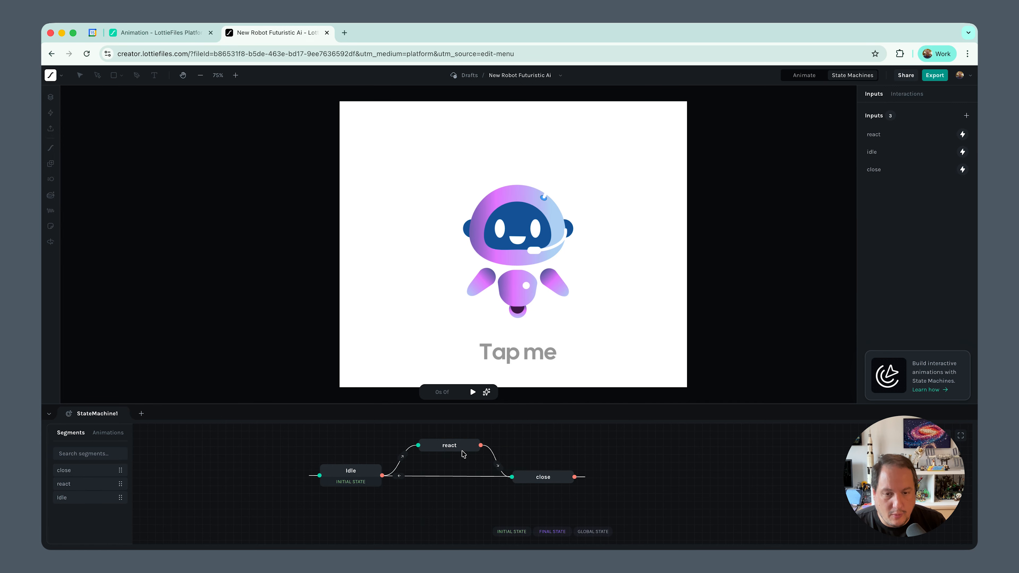
# Add a condition to the react-to-close transition that uses the close input
pyautogui.click(497, 465)
pyautogui.click(556, 517)
pyautogui.click(555, 513)
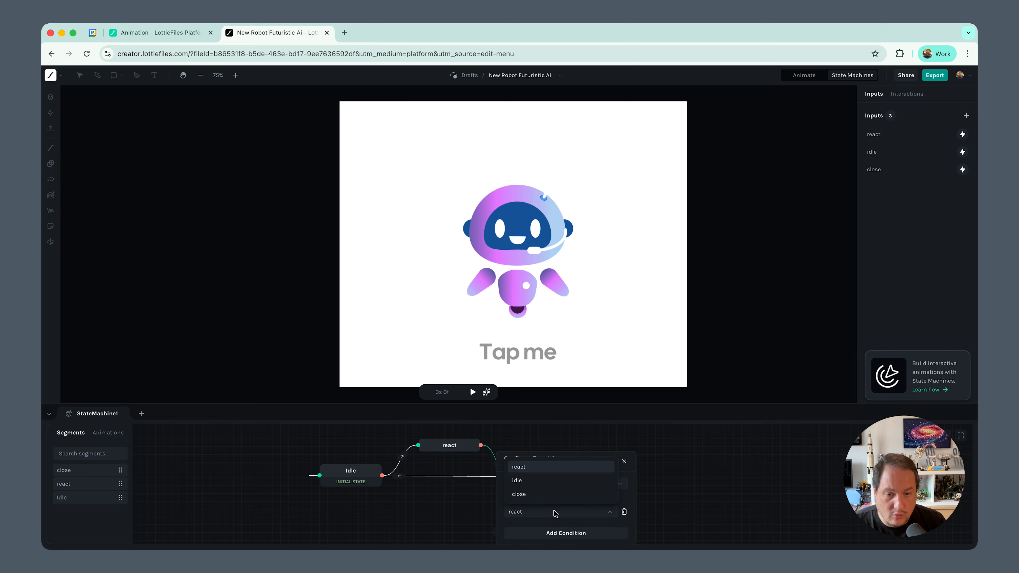
pyautogui.click(529, 495)
pyautogui.click(571, 439)
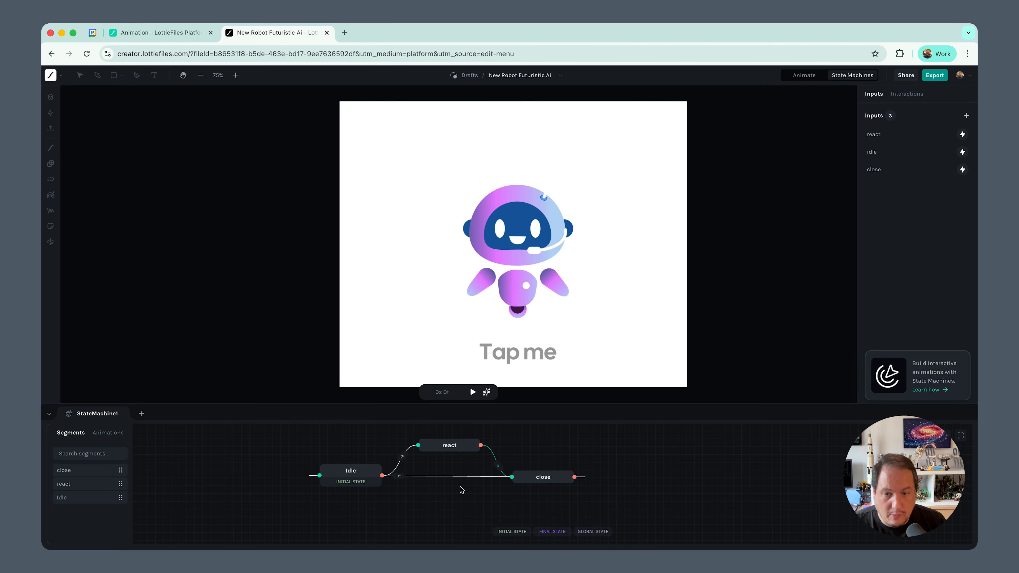
# Add a condition to the close-to-idle transition that uses the idle input
pyautogui.click(400, 477)
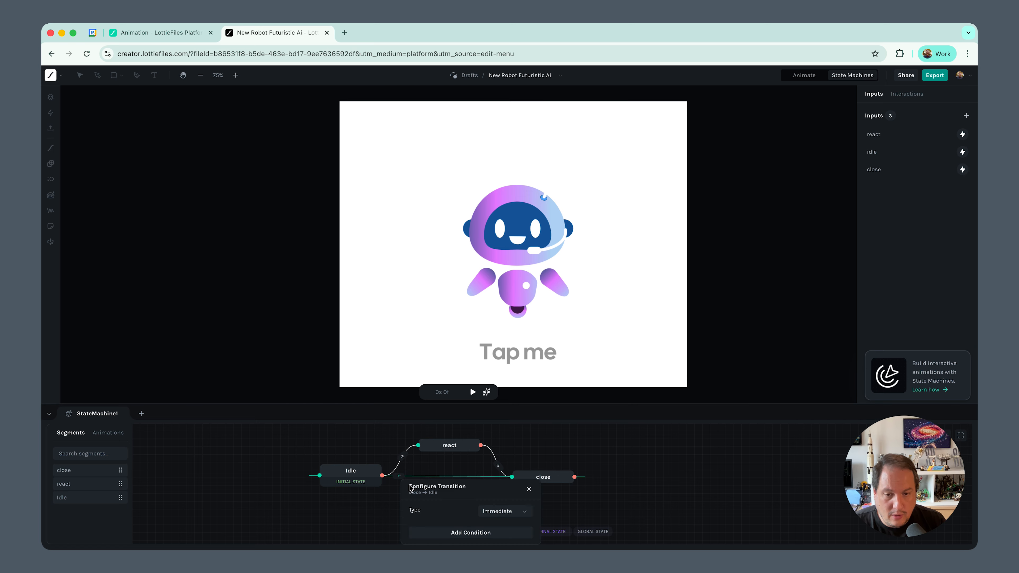
pyautogui.click(455, 533)
pyautogui.click(456, 516)
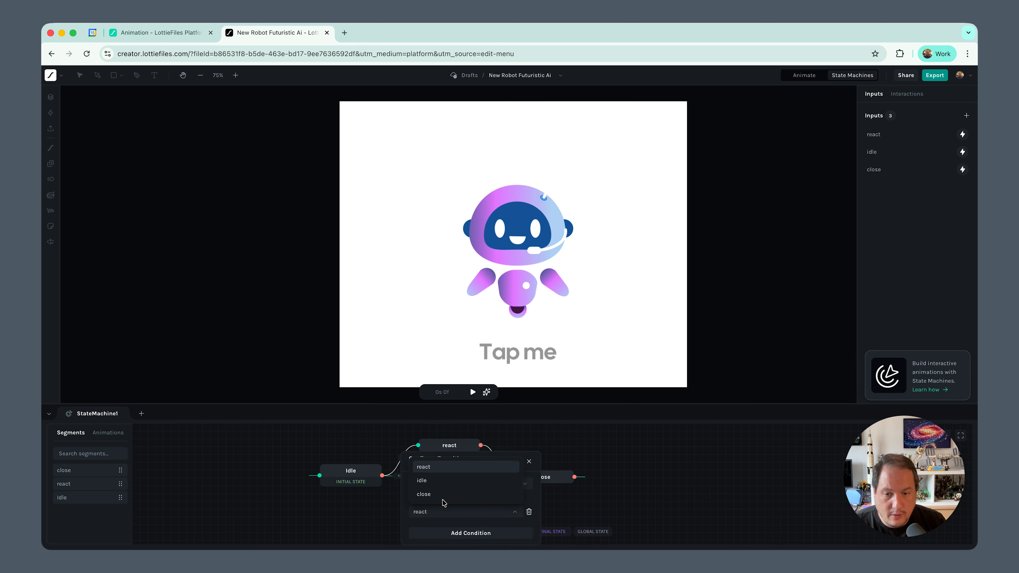
pyautogui.click(437, 481)
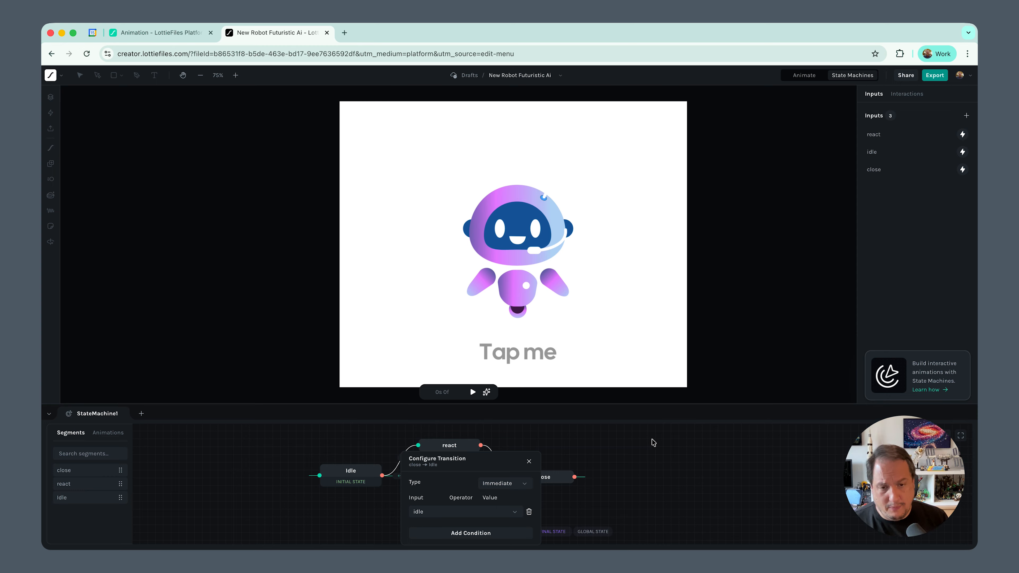
pyautogui.click(565, 441)
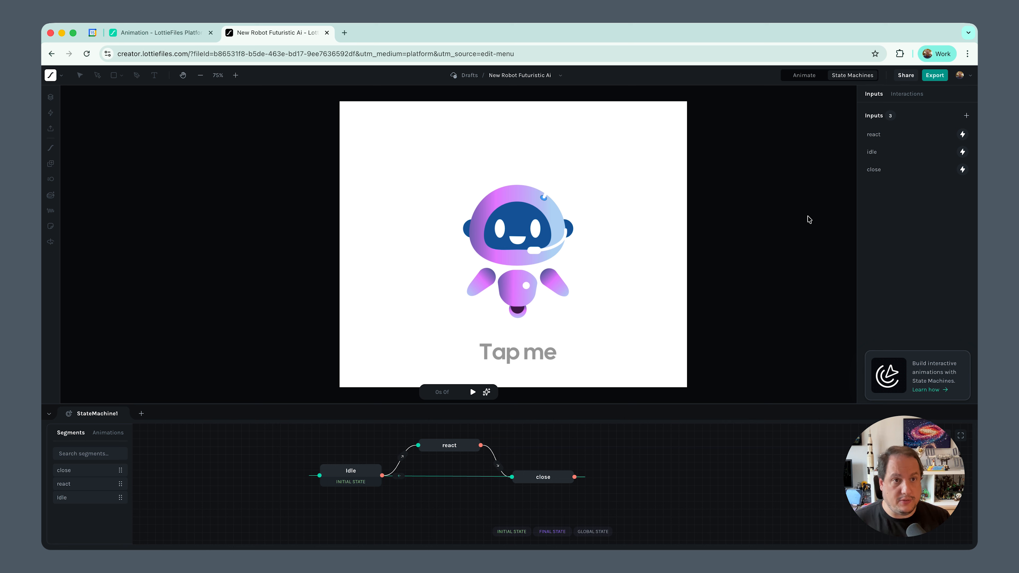
# Add a Click interaction on the Main Scene layer with a Fire Event action for the react input, and save it
pyautogui.click(908, 95)
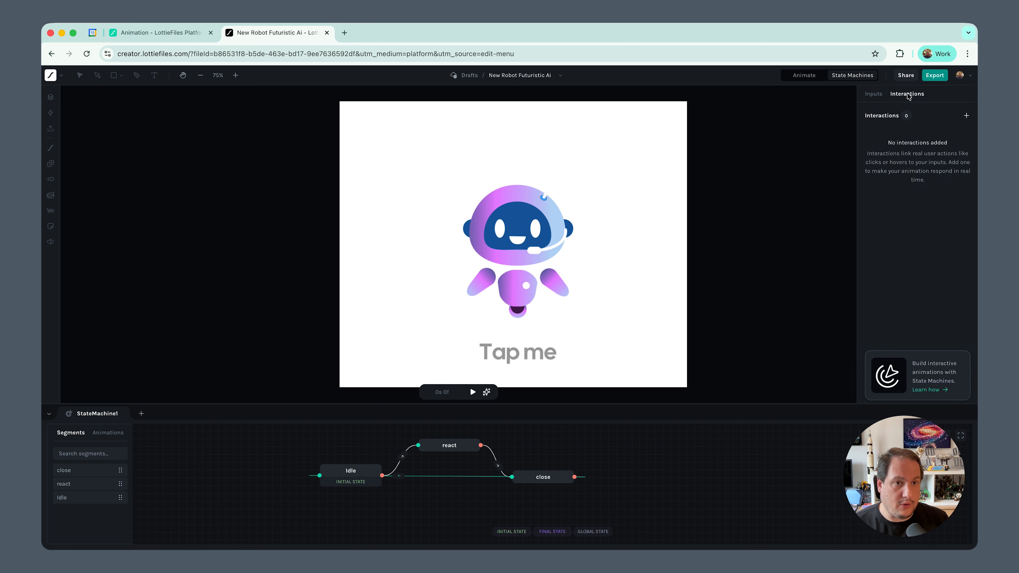
pyautogui.click(966, 116)
pyautogui.click(807, 129)
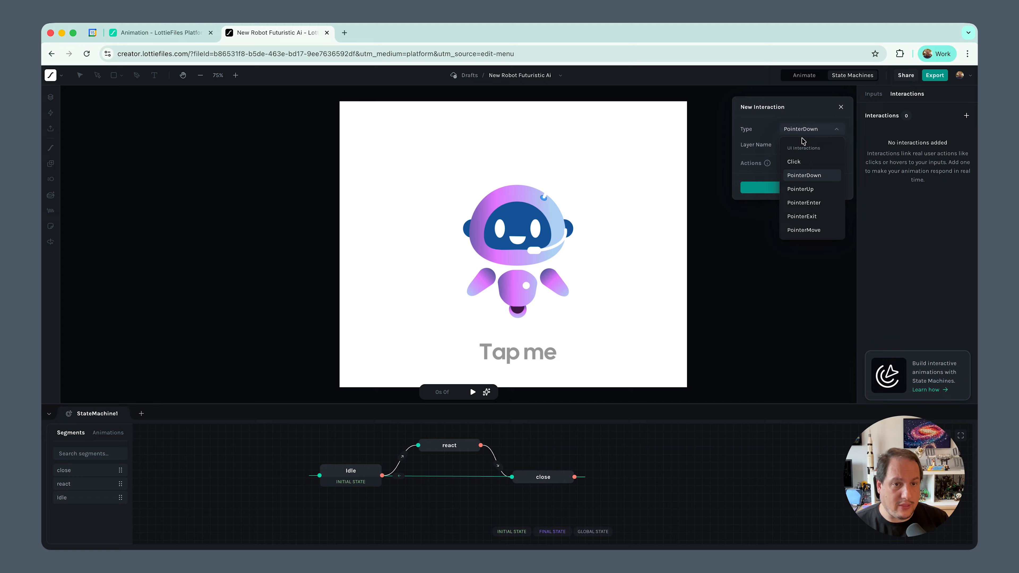
pyautogui.click(798, 162)
pyautogui.click(824, 146)
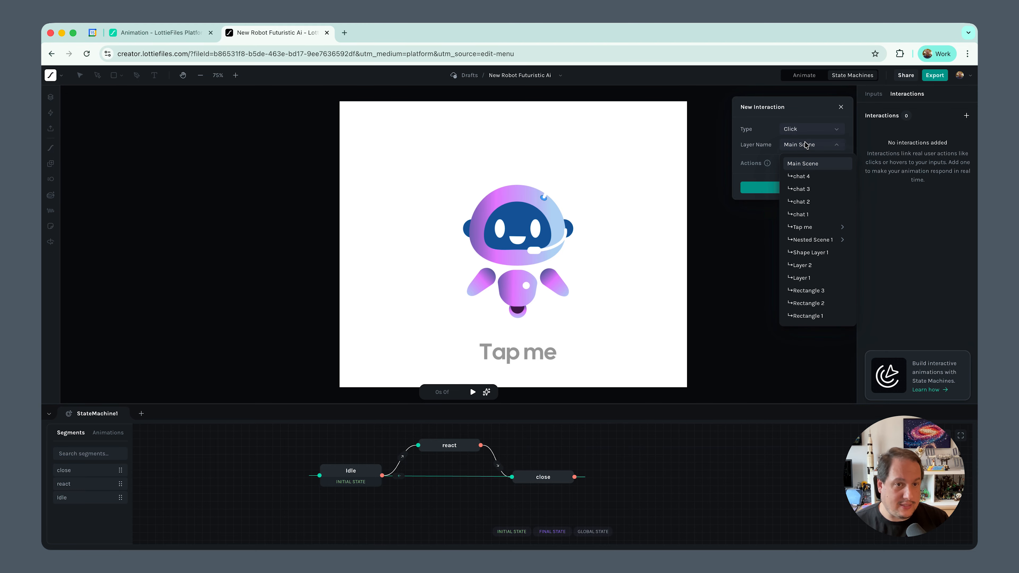
pyautogui.click(808, 165)
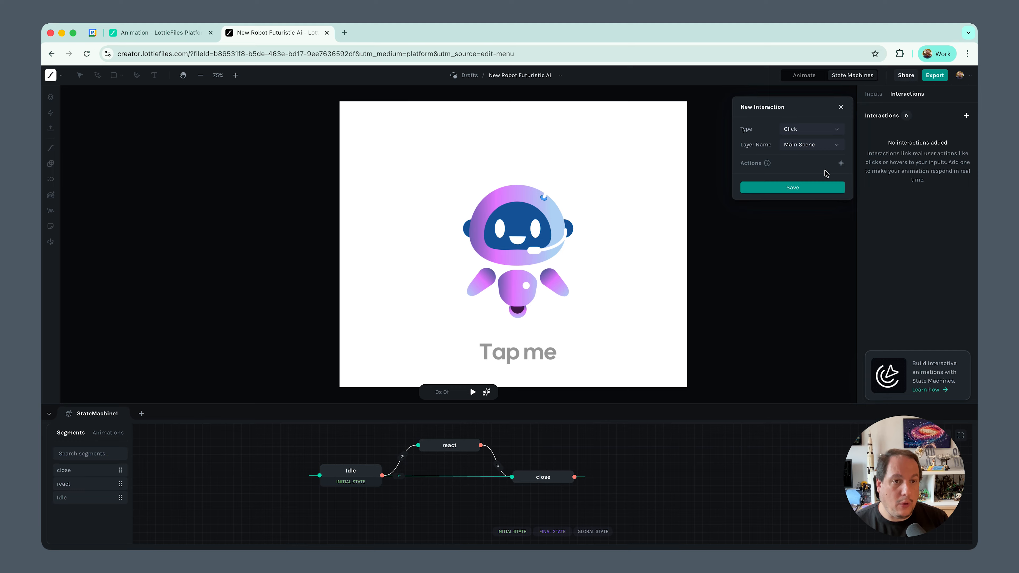
pyautogui.click(841, 164)
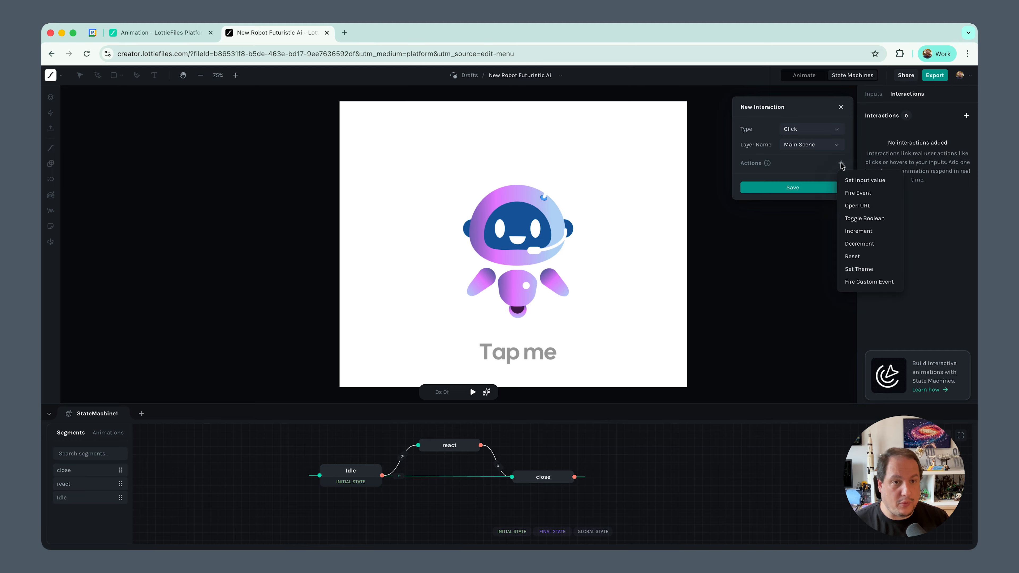
pyautogui.click(857, 193)
pyautogui.click(754, 195)
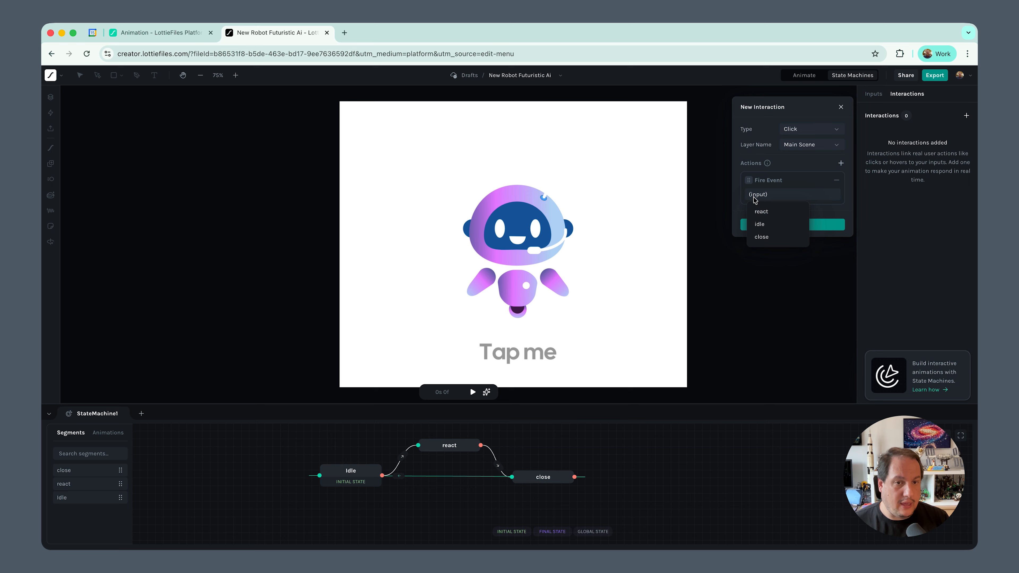
pyautogui.click(759, 213)
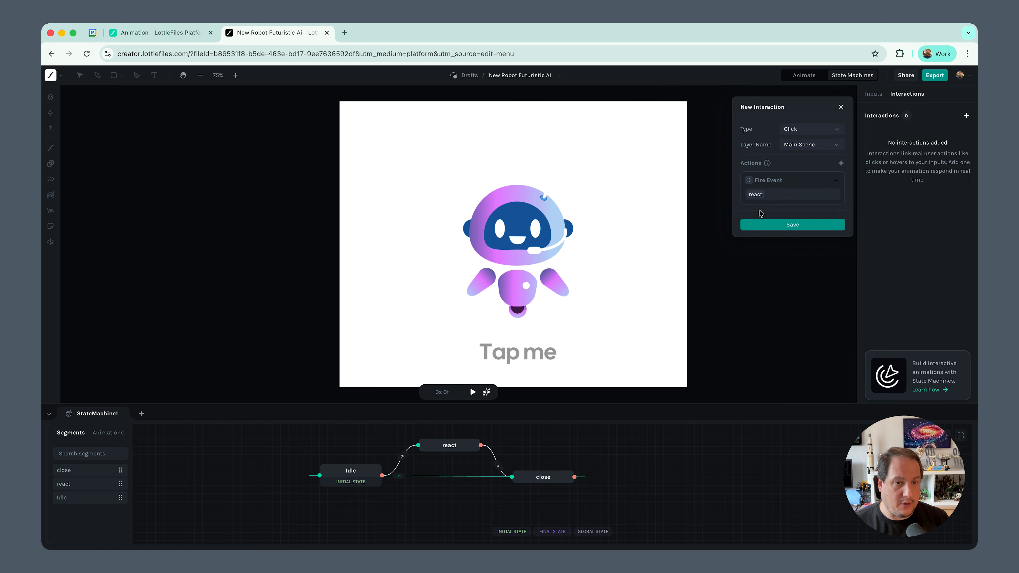
pyautogui.click(780, 224)
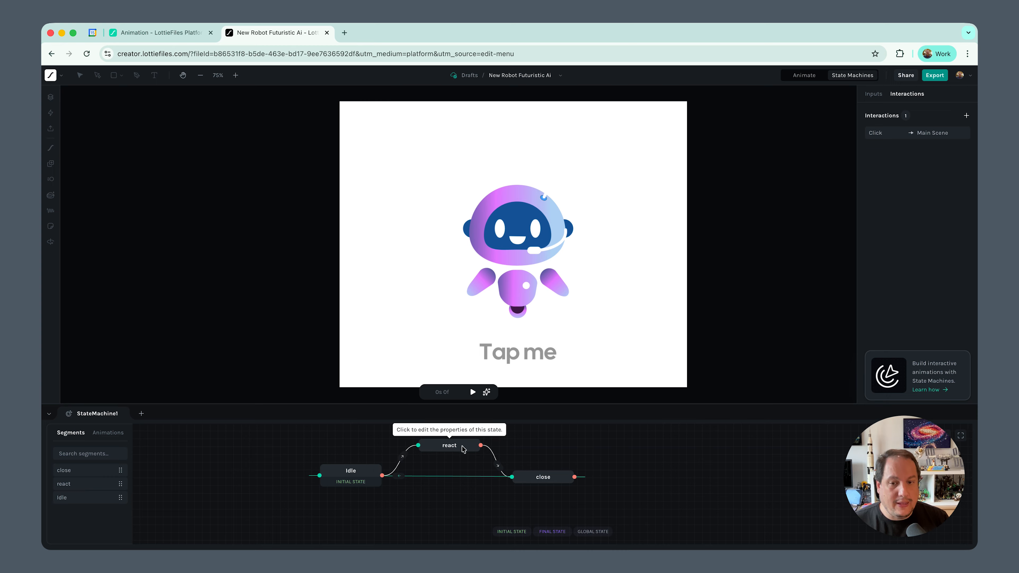
# Give the react state an on-complete Fire Event action that fires the close input
pyautogui.click(443, 449)
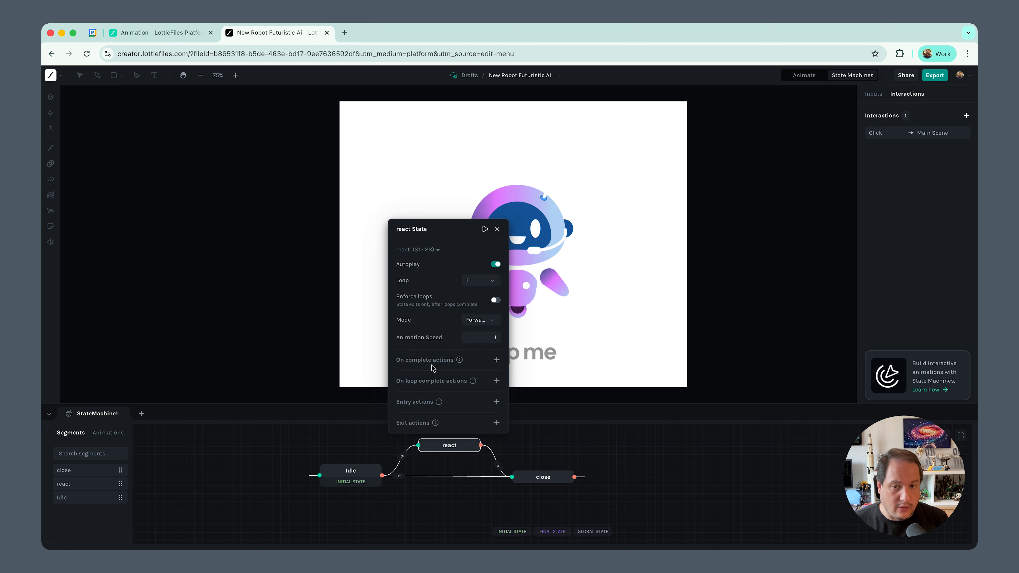
pyautogui.click(496, 360)
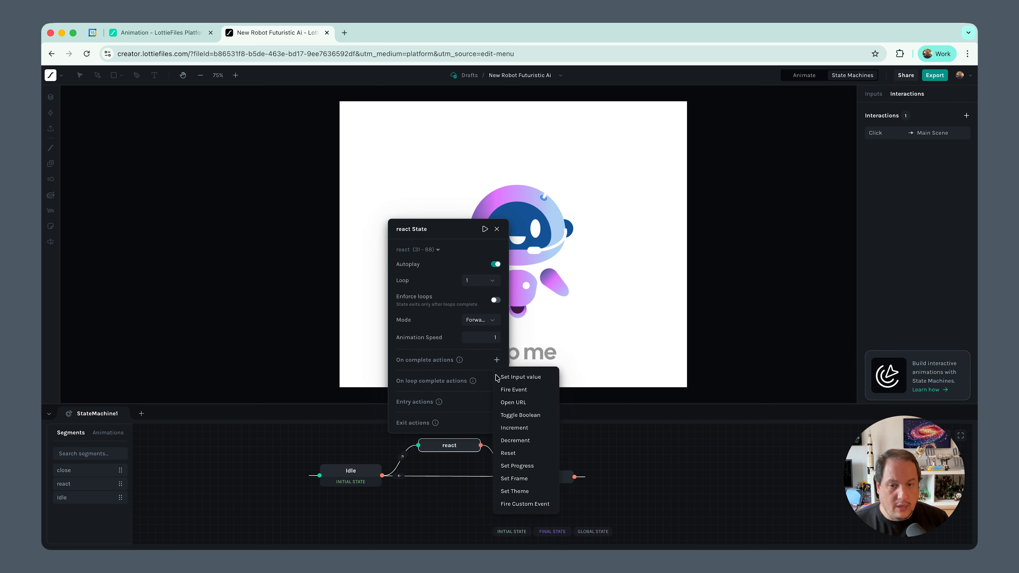
pyautogui.click(506, 392)
pyautogui.click(430, 353)
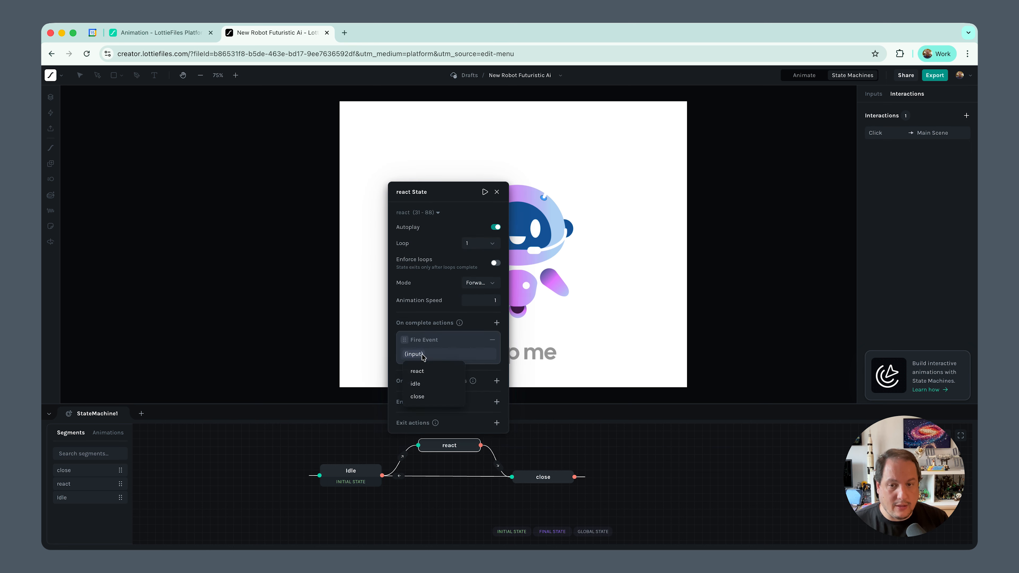
pyautogui.click(419, 396)
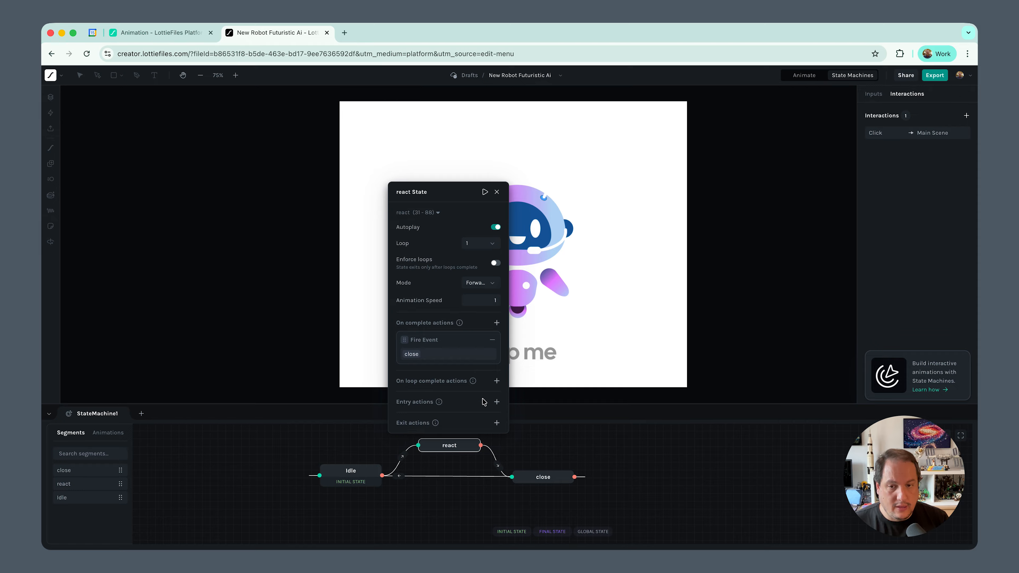
pyautogui.click(552, 432)
# Give the close state an on-complete Fire Event action that fires the idle input
pyautogui.click(546, 481)
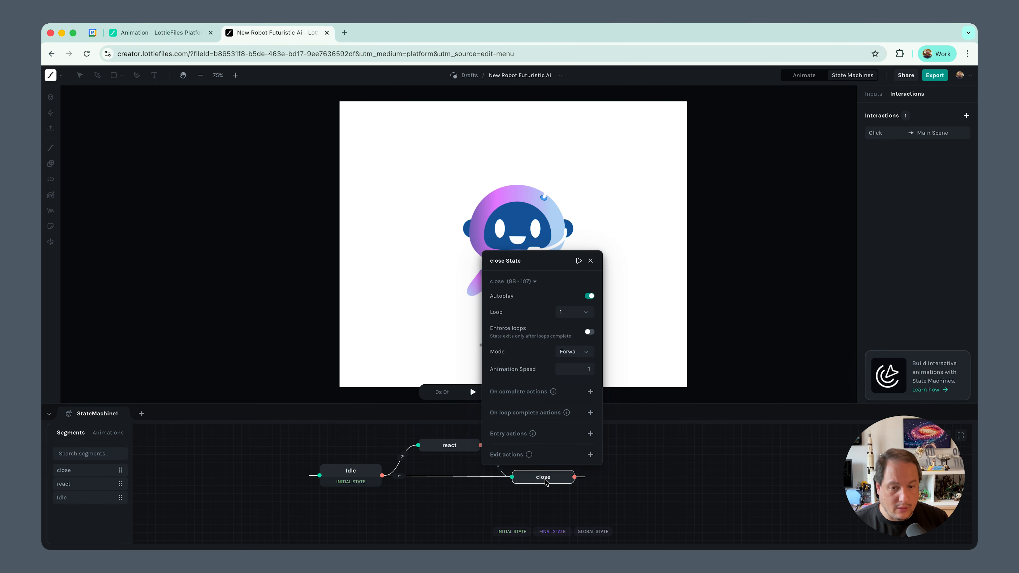
pyautogui.click(590, 392)
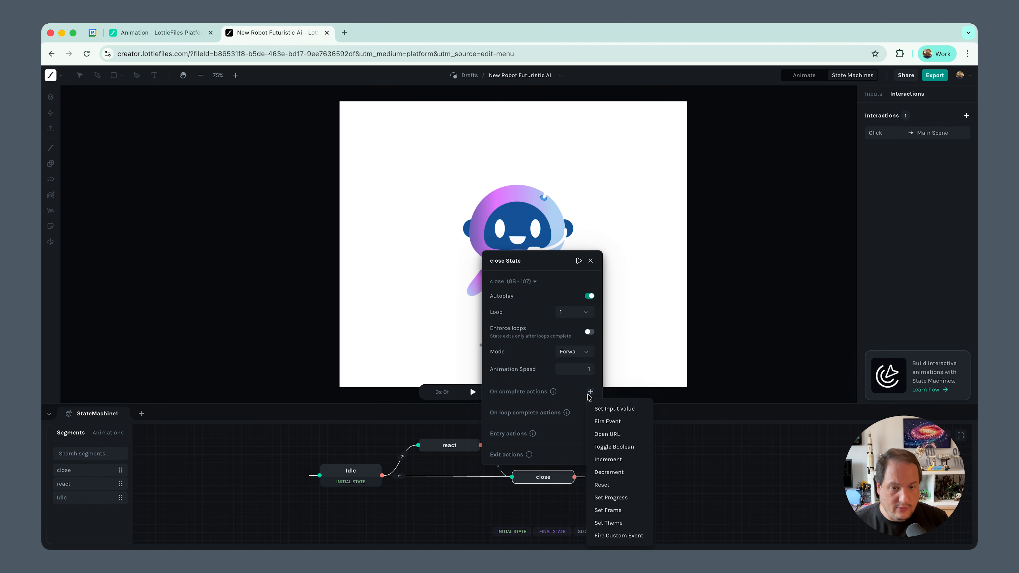
pyautogui.click(606, 421)
pyautogui.click(504, 386)
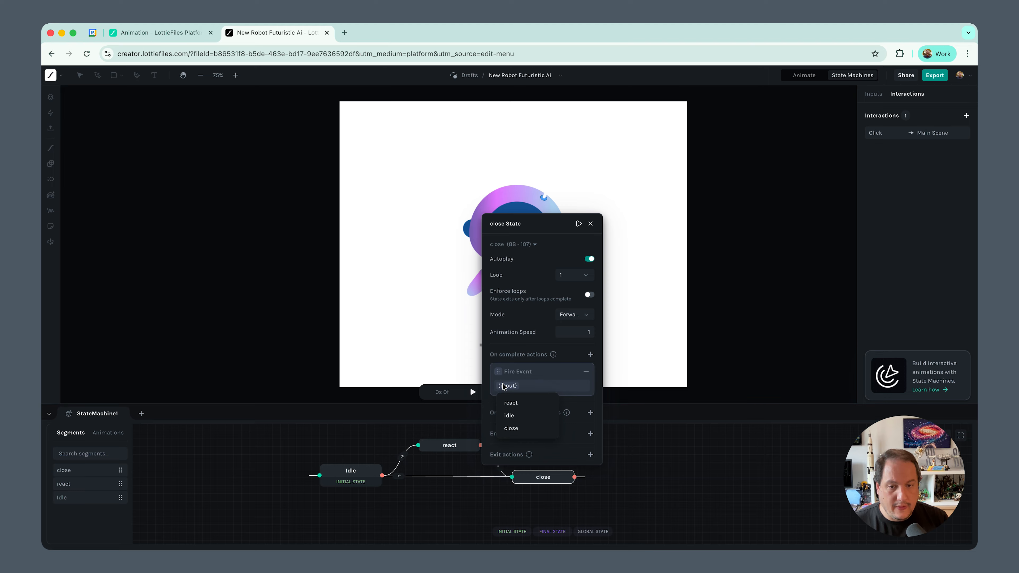
pyautogui.click(509, 416)
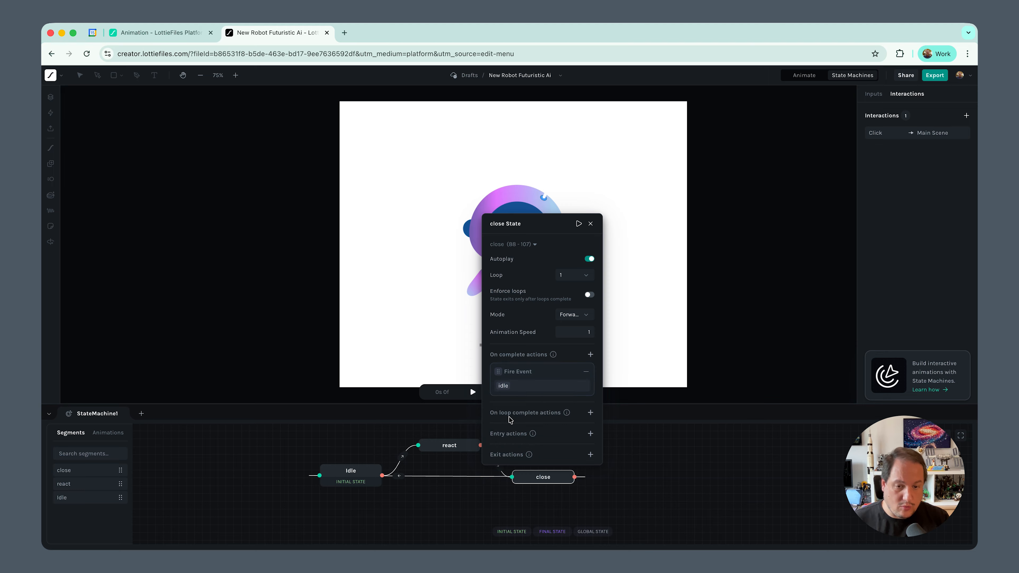
pyautogui.click(669, 446)
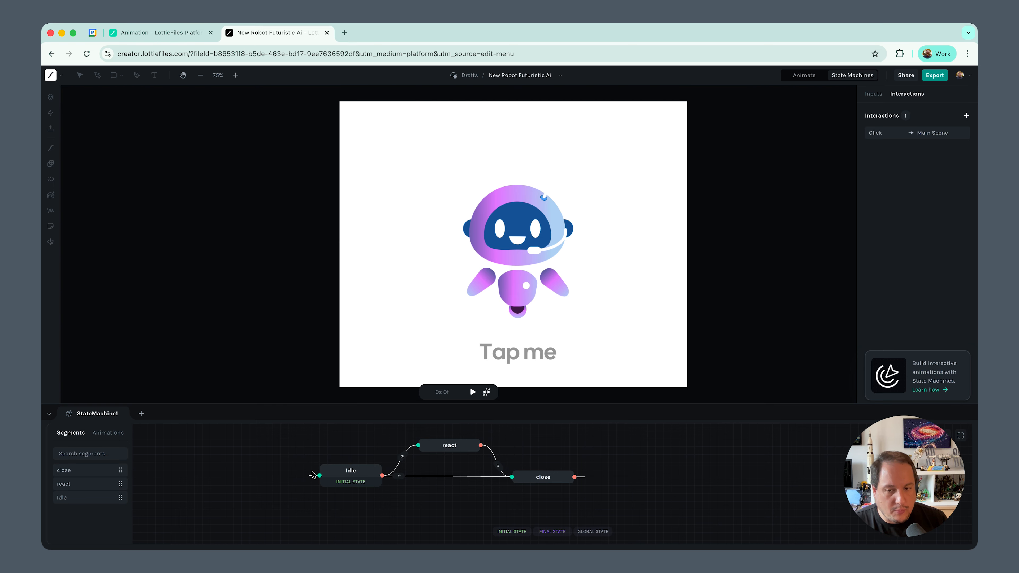
# Set the idle state to loop infinitely
pyautogui.click(357, 473)
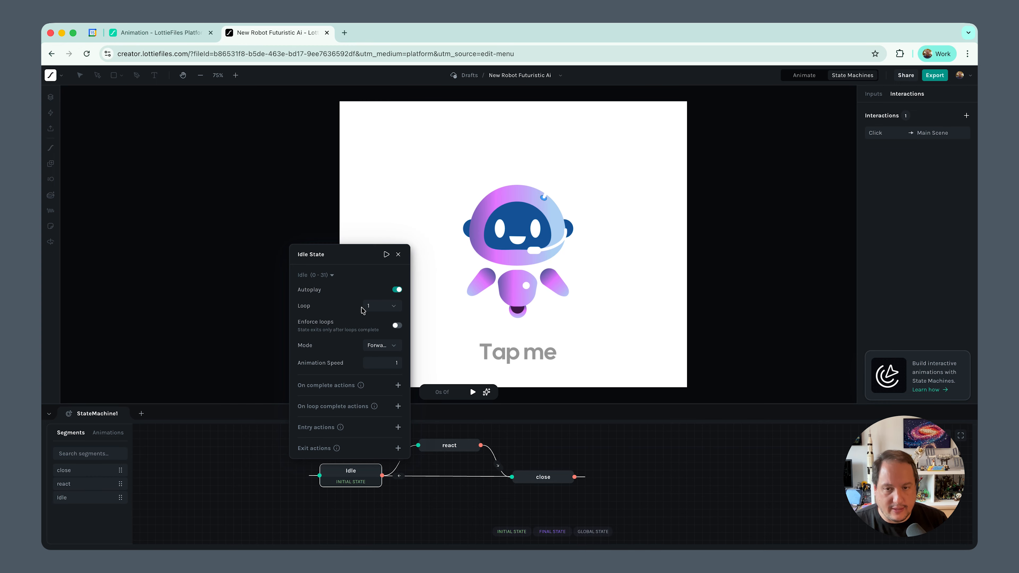
pyautogui.click(391, 308)
pyautogui.click(382, 326)
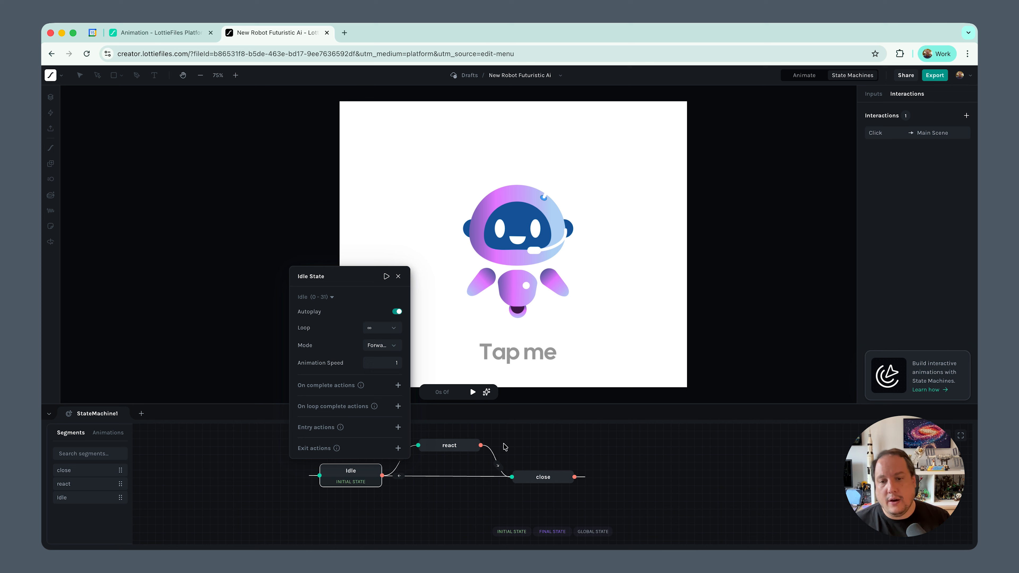
pyautogui.click(575, 432)
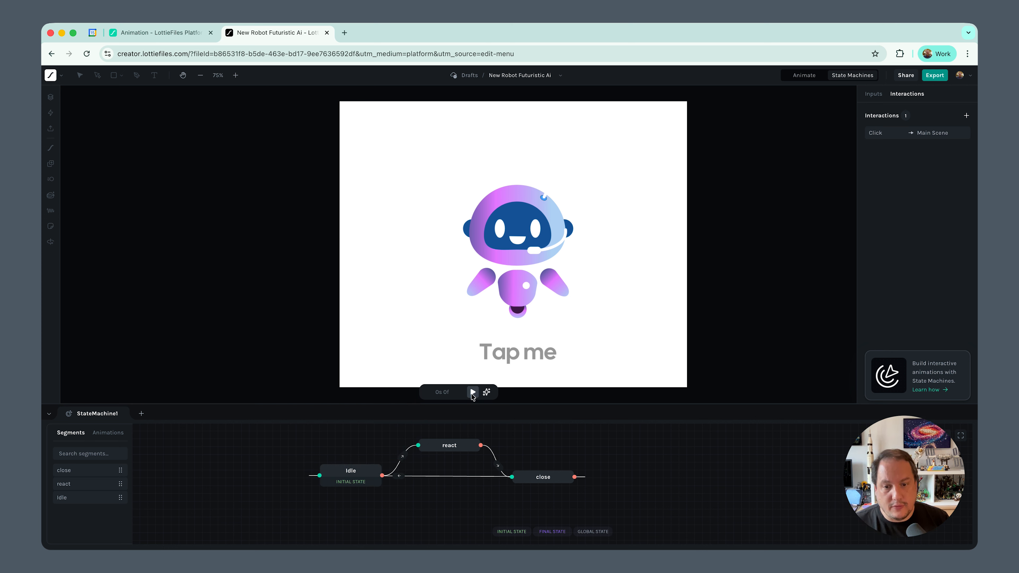
# Play the state machine preview and test the click interaction on the robot
pyautogui.click(473, 392)
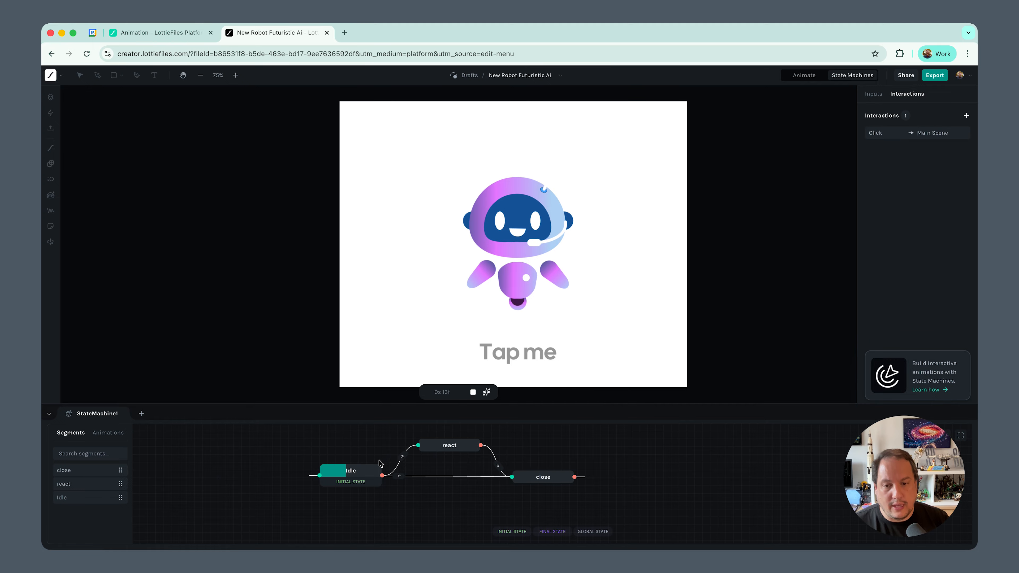
pyautogui.click(508, 289)
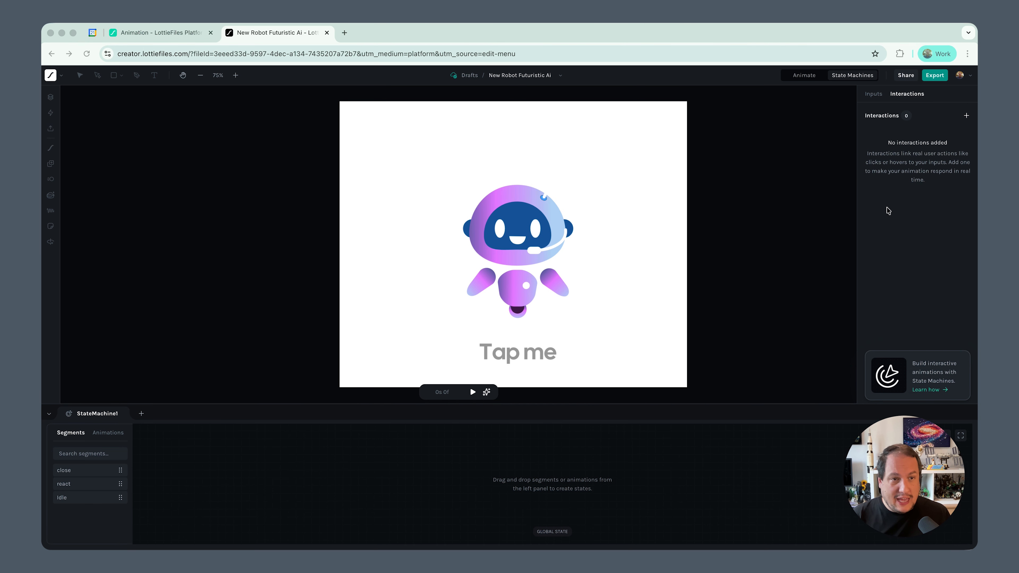
# Ask the AI Assistant for a three-state machine: idle loops until a click, moves to react, then close, and returns to idle
pyautogui.click(878, 95)
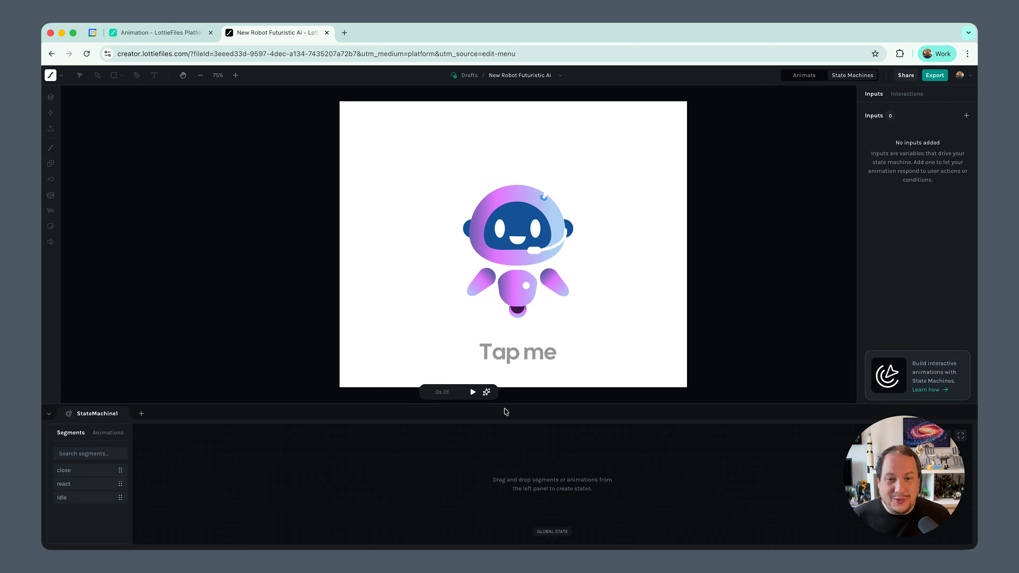
pyautogui.click(487, 392)
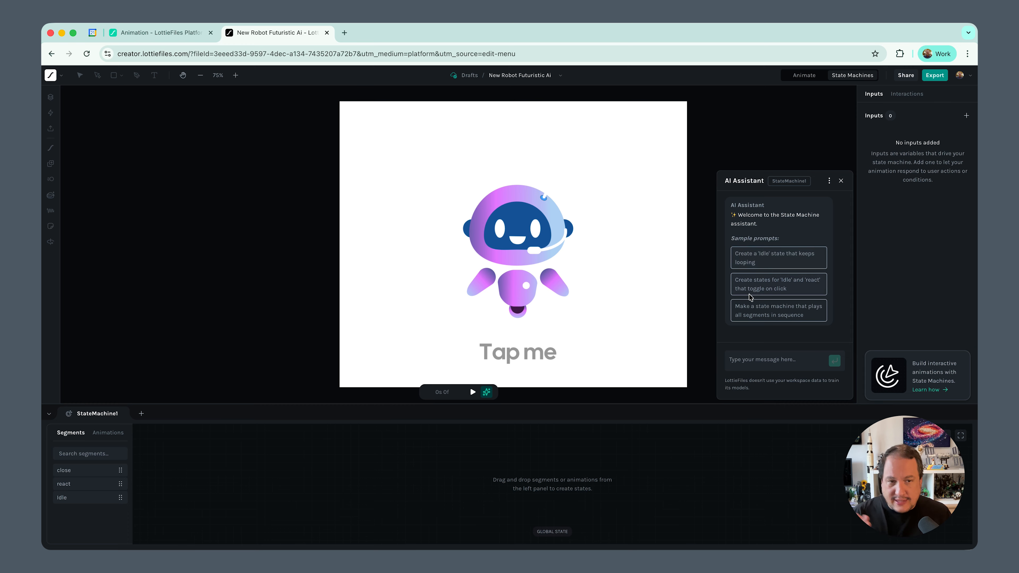
pyautogui.click(745, 361)
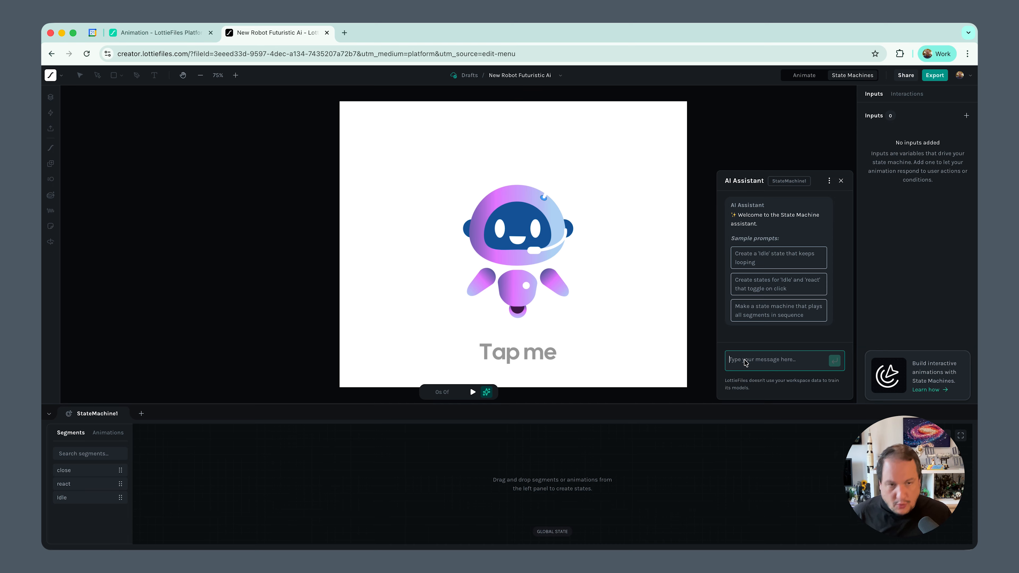
pyautogui.write("Make a state machine that has 3 states: idle, react and close. 'Idle' should keep  looping until a click happens and then on it moves to 'react'. Once react is done it should move to 'close' and once 'close' is done it should go back to 'idle'")
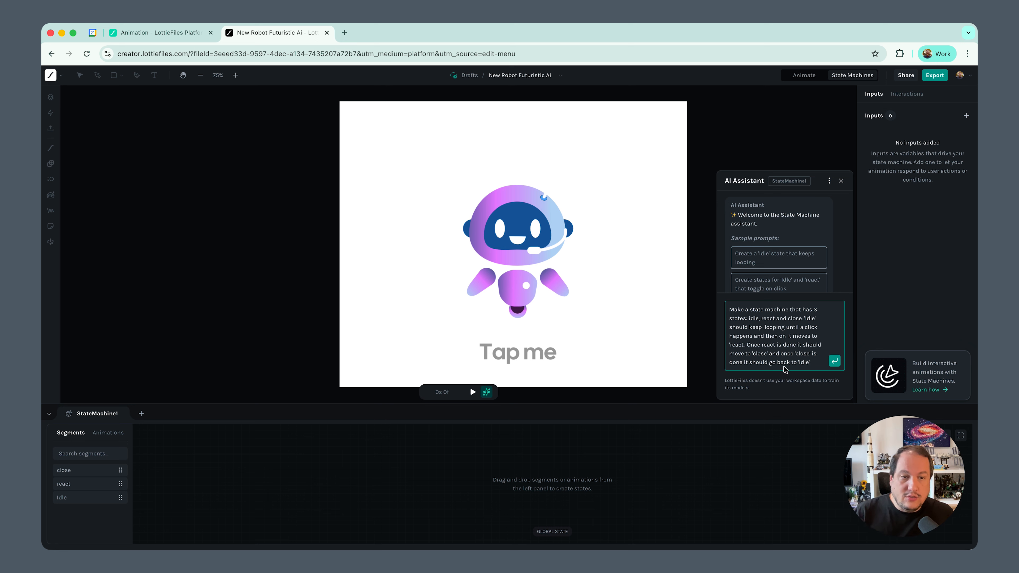
pyautogui.write("'")
pyautogui.click(834, 362)
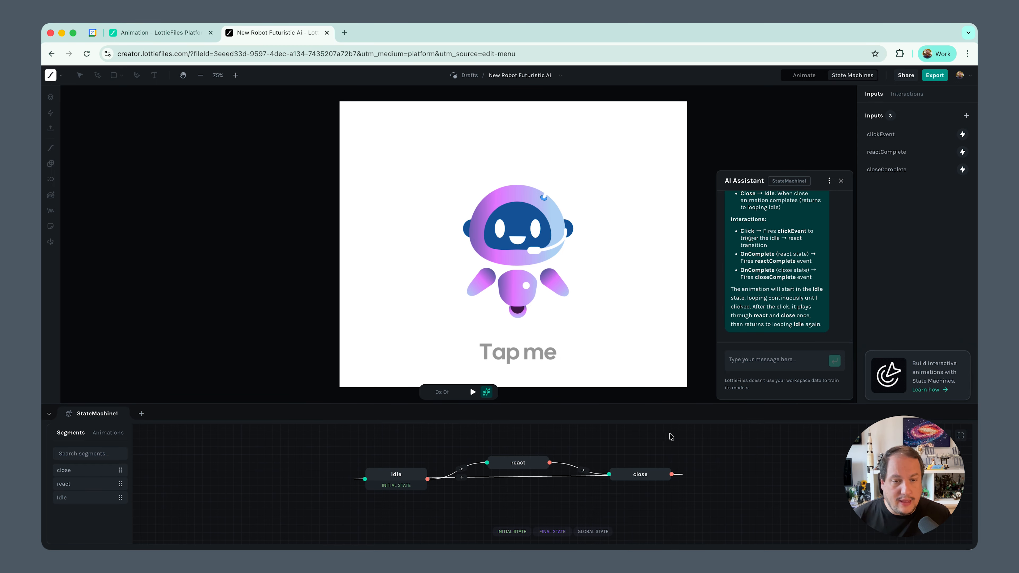
# Read through the AI Assistant's summary of the states, flow and interactions, and close the assistant
pyautogui.scroll(10, 770, 252)
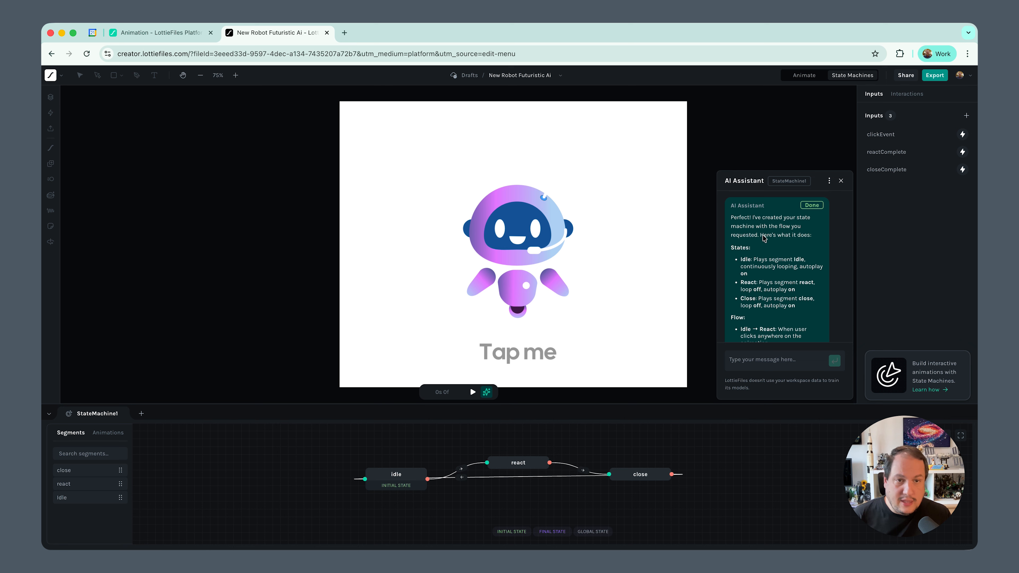
pyautogui.scroll(-2, 765, 241)
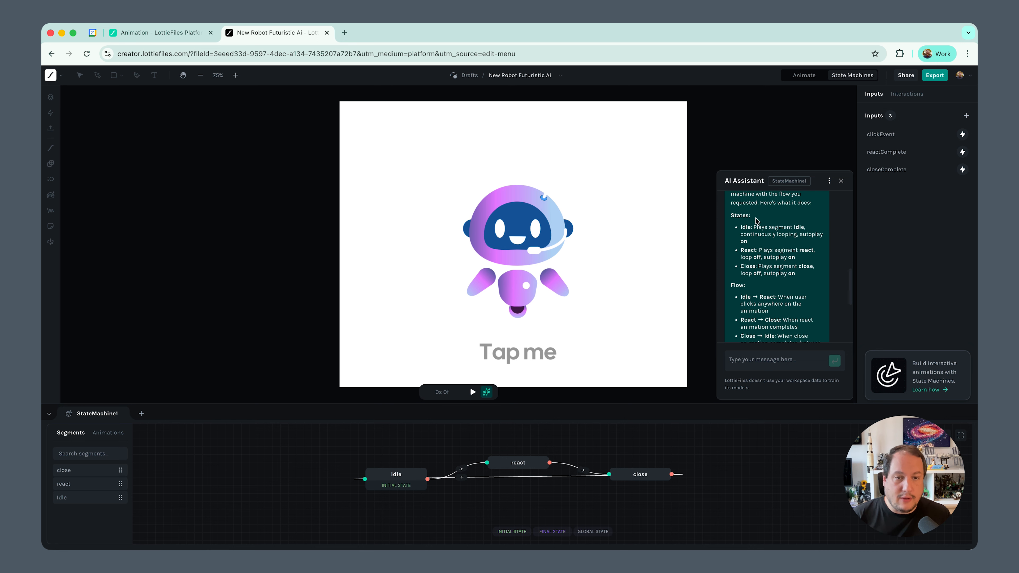
pyautogui.scroll(-2, 759, 277)
pyautogui.scroll(-4, 759, 265)
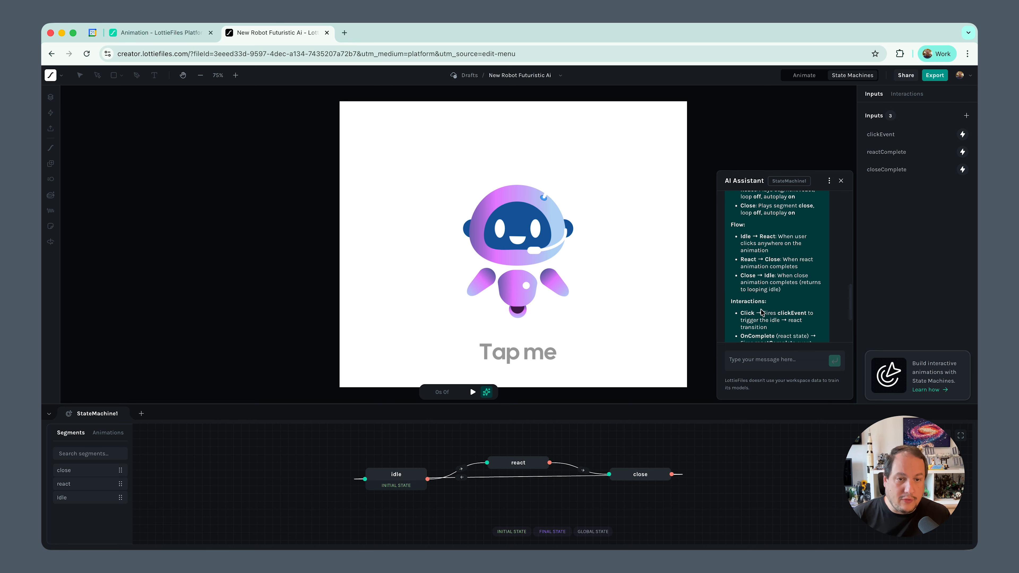
pyautogui.scroll(-2, 759, 261)
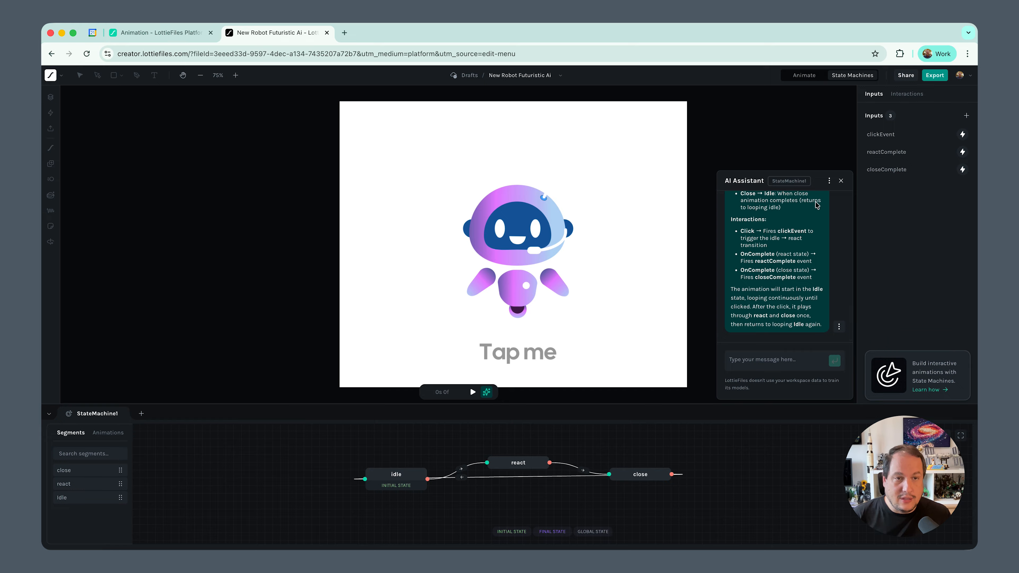
pyautogui.click(841, 181)
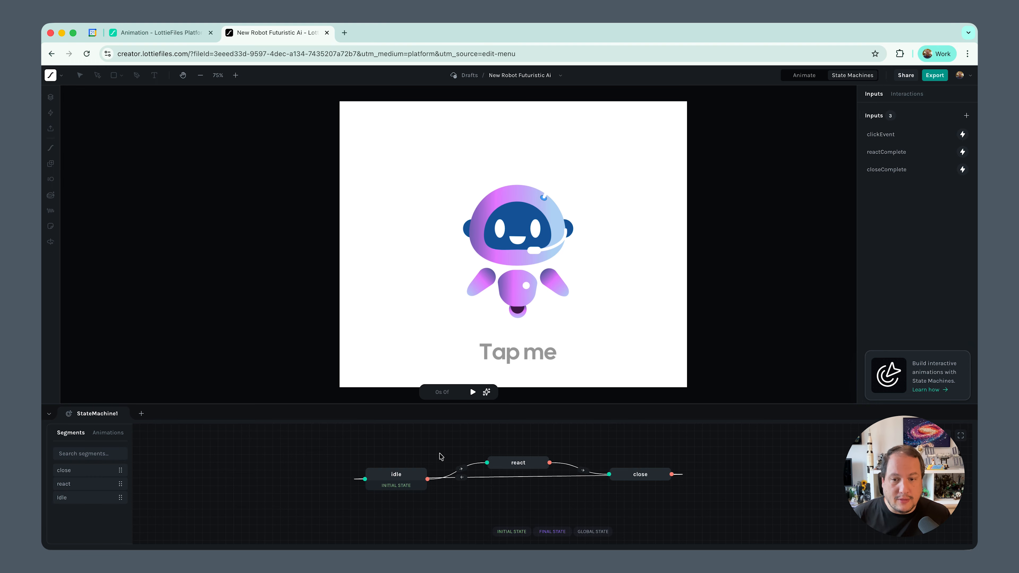
# Inspect the settings of the generated idle, react and close states and the list of interactions
pyautogui.click(393, 482)
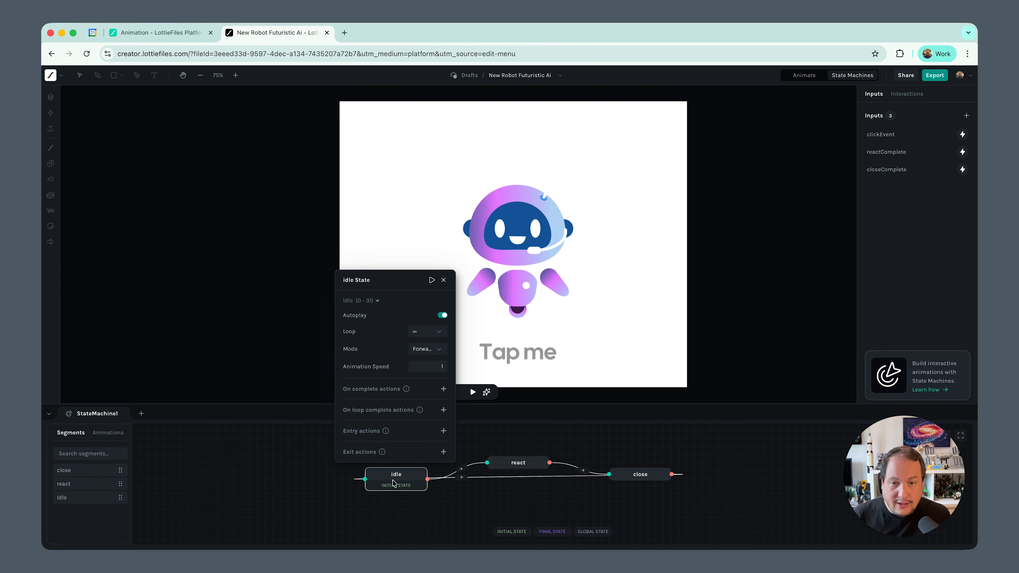
pyautogui.click(501, 465)
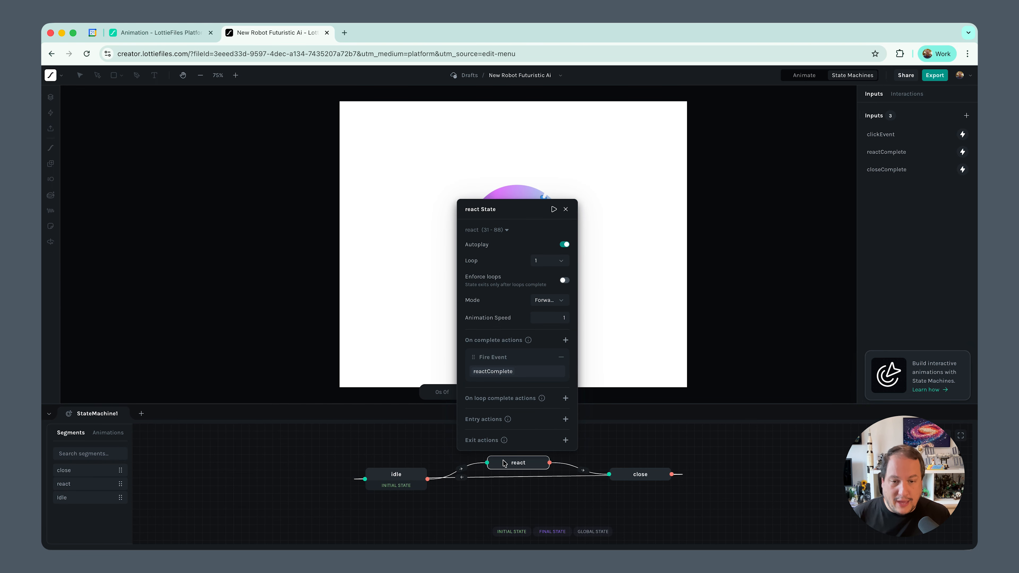
pyautogui.click(635, 482)
pyautogui.click(725, 466)
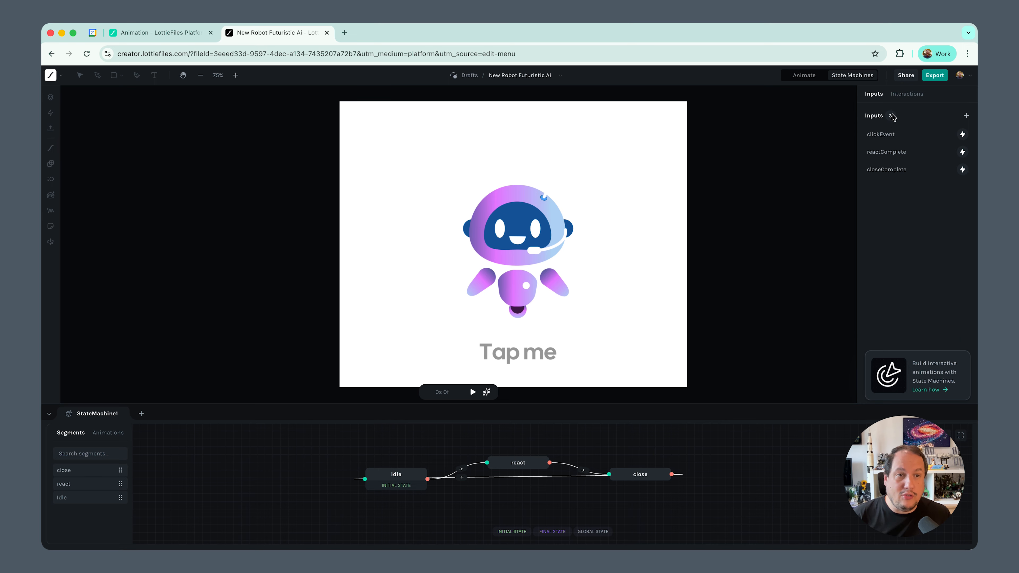
pyautogui.click(905, 94)
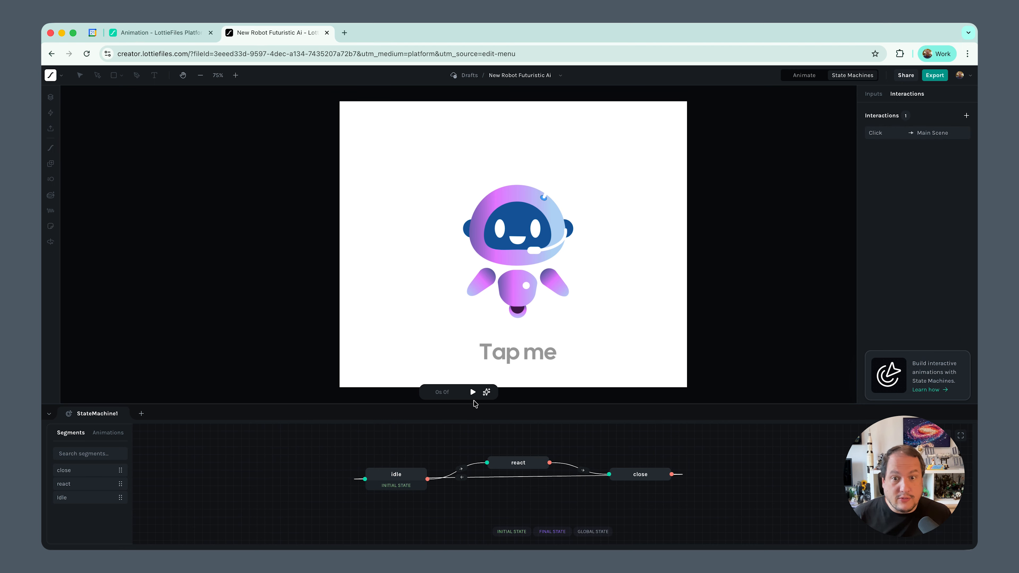
# Preview the AI-generated state machine and trigger its react state through the robot
pyautogui.click(472, 392)
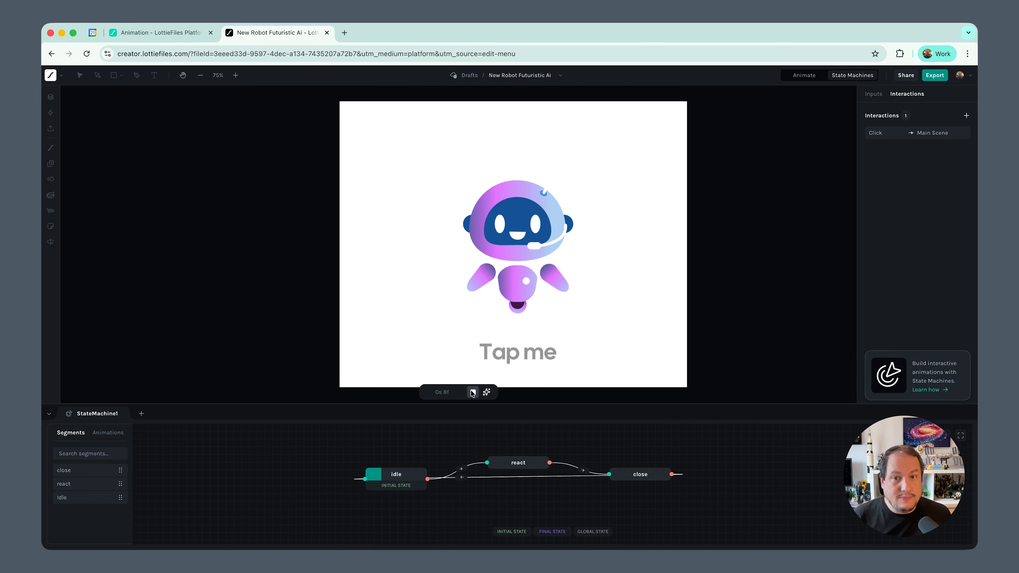
pyautogui.click(517, 274)
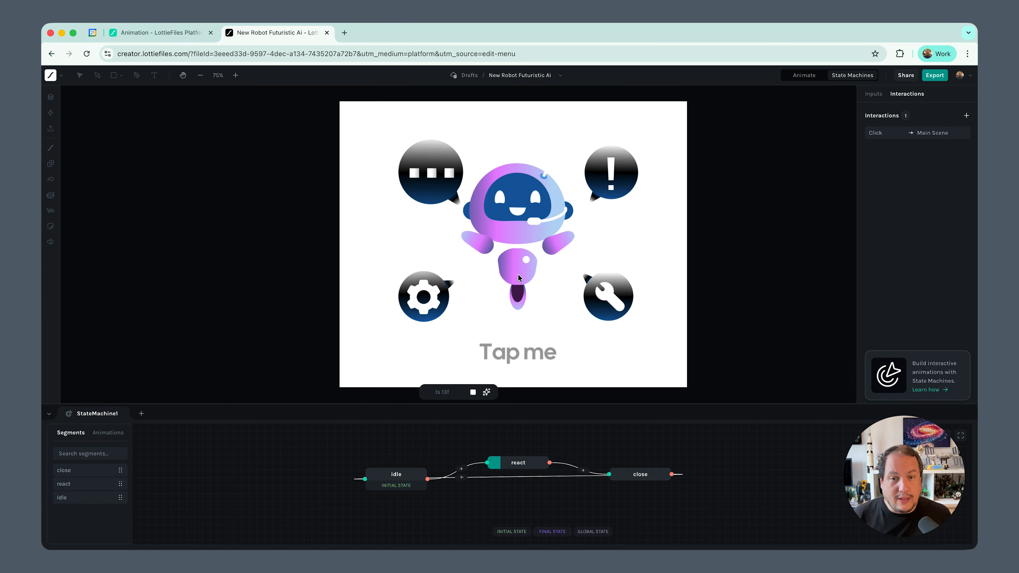